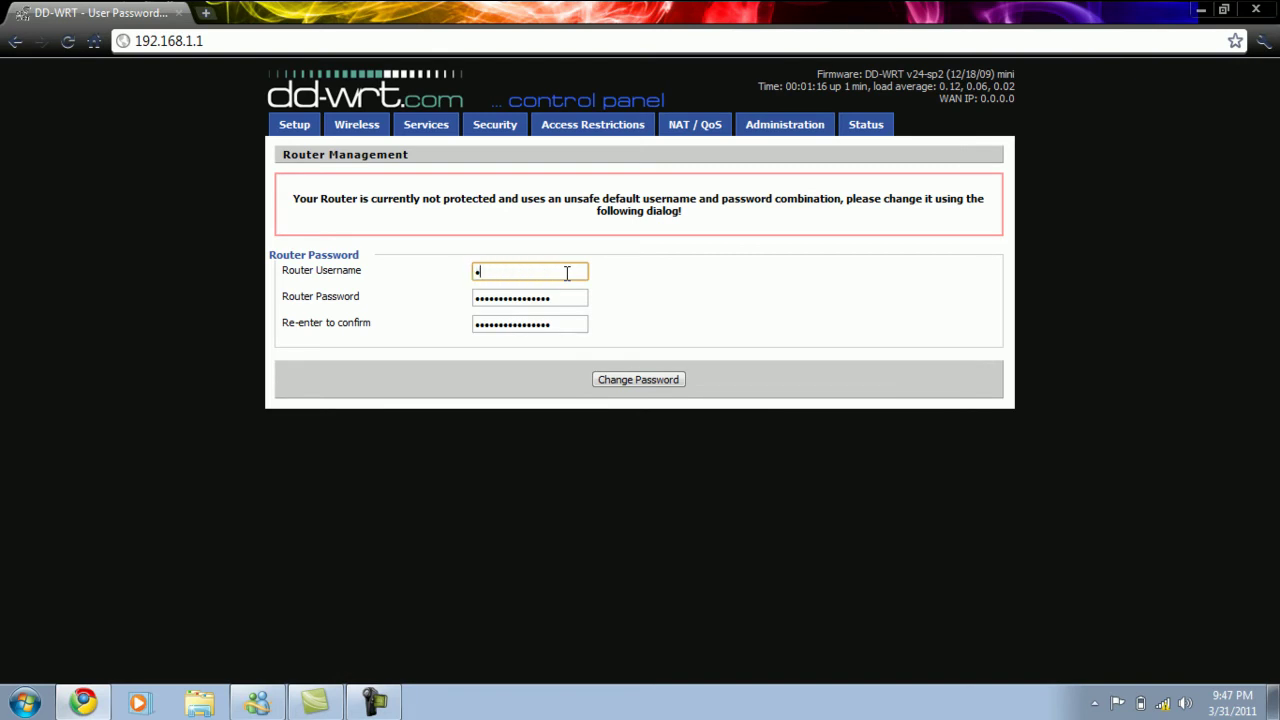
Enter and confirm a new router password, then save the changed credentials
key(Tab)
text(a)
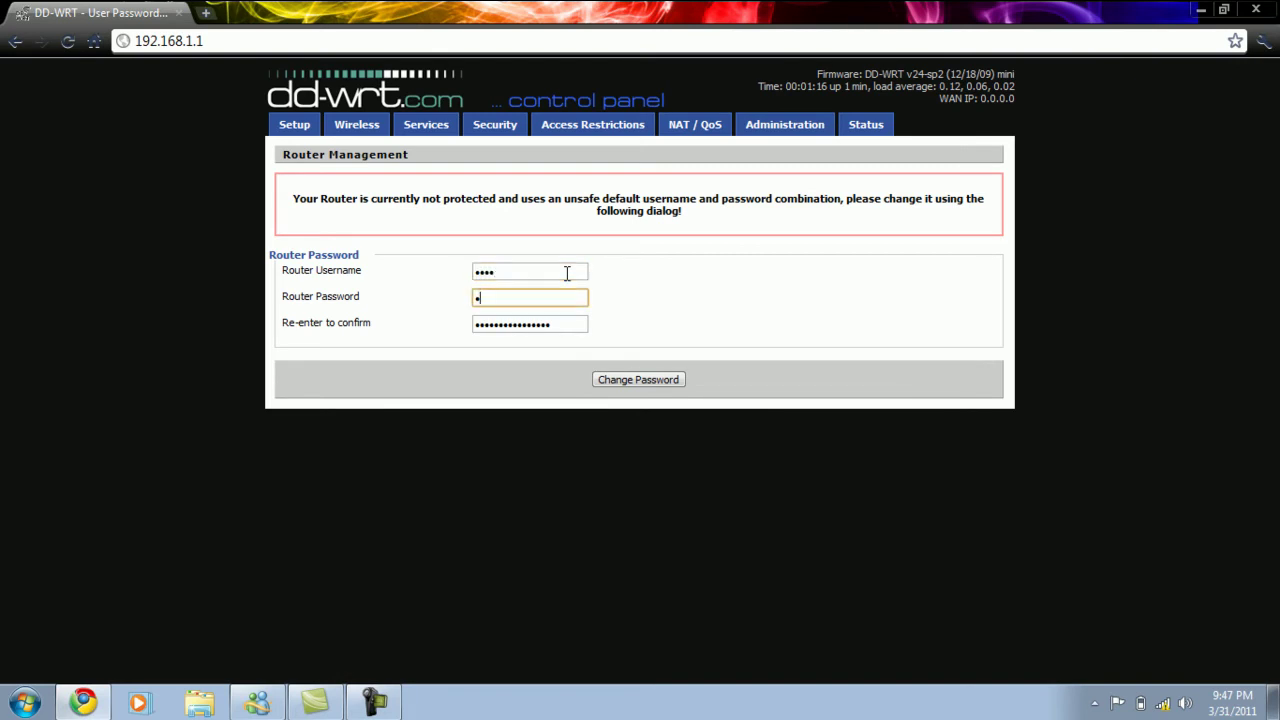
key(Tab)
text(a)
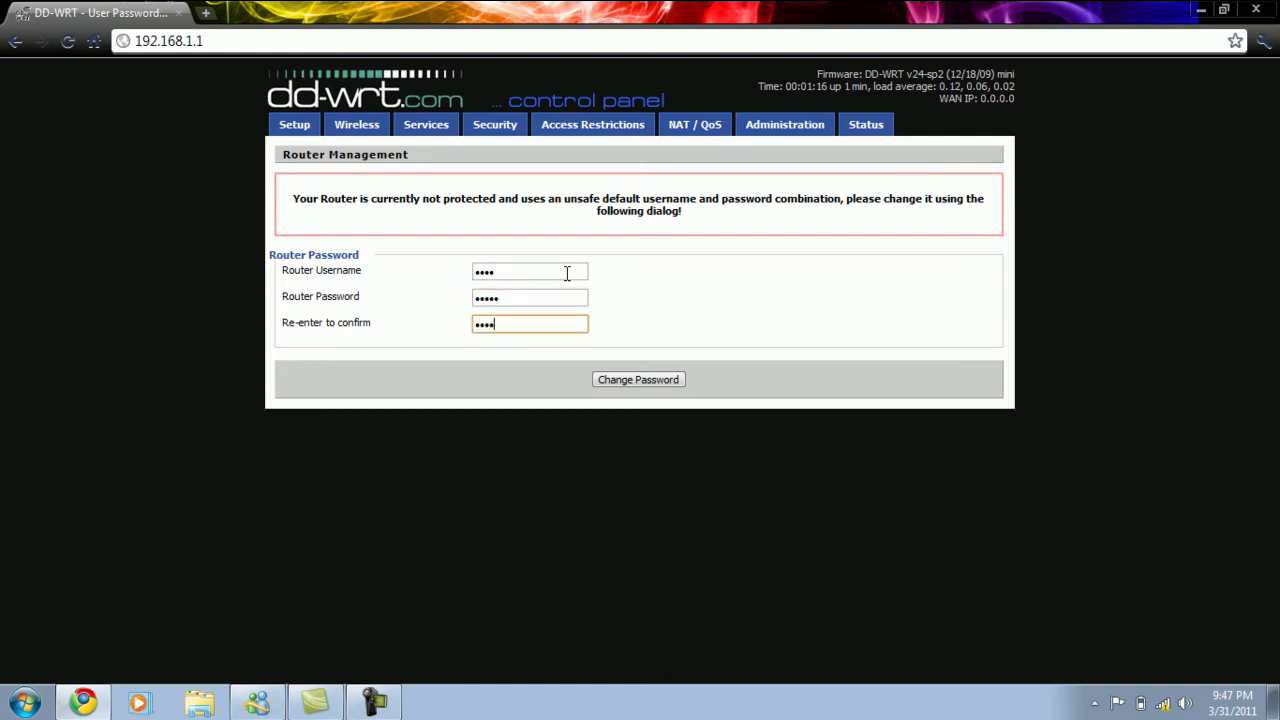
click(621, 377)
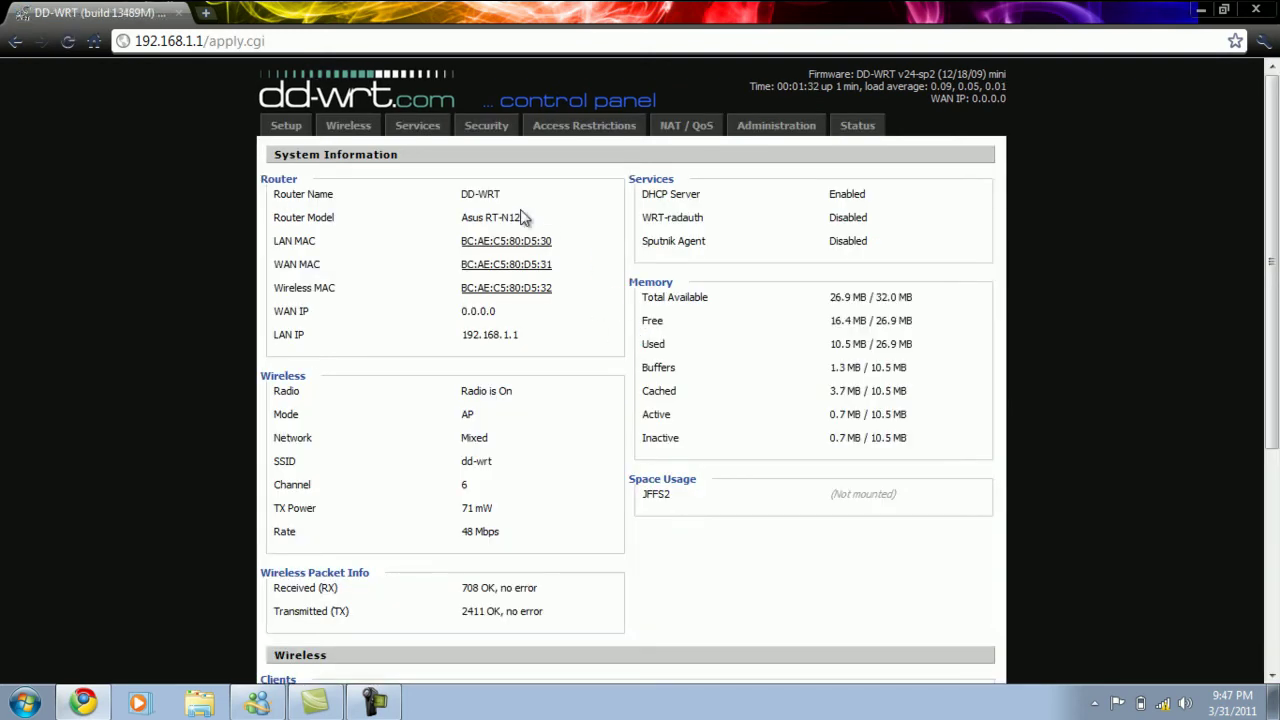
Go to the Wireless section and enter the new username and password at the login prompt
click(350, 126)
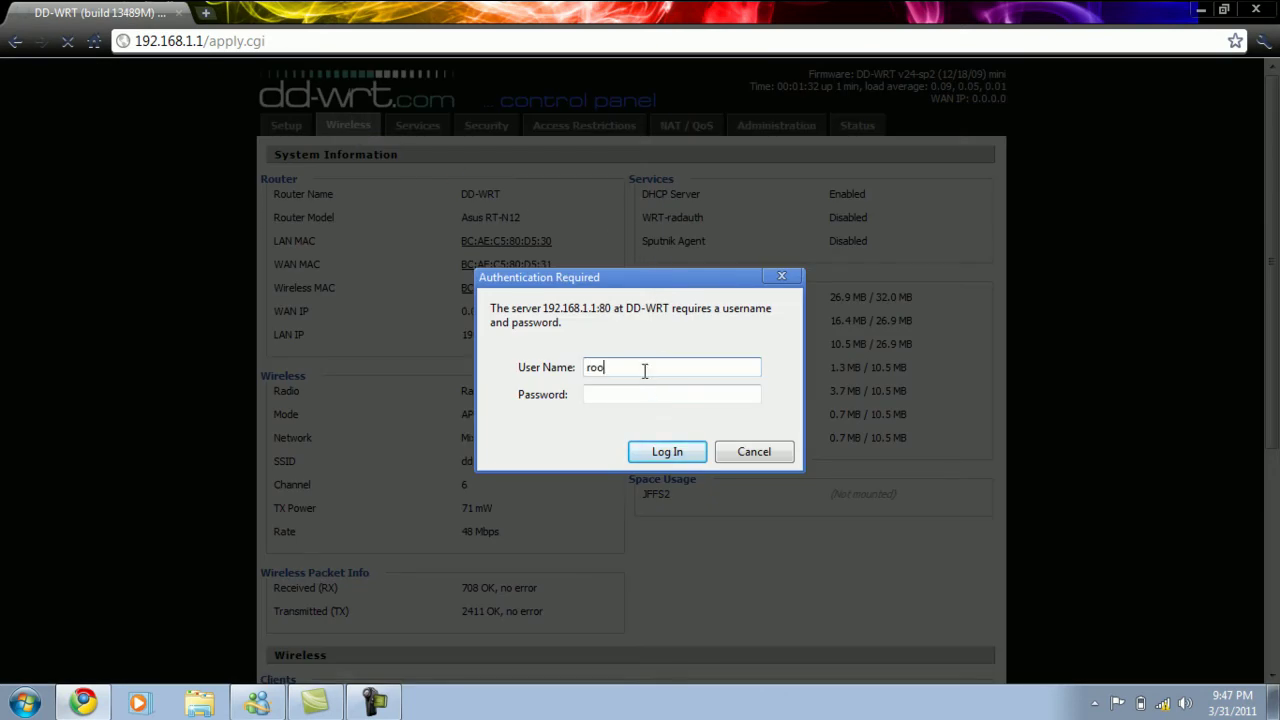
key(Tab)
text(a)
Log in with the new credentials and add a virtual wireless interface
click(663, 451)
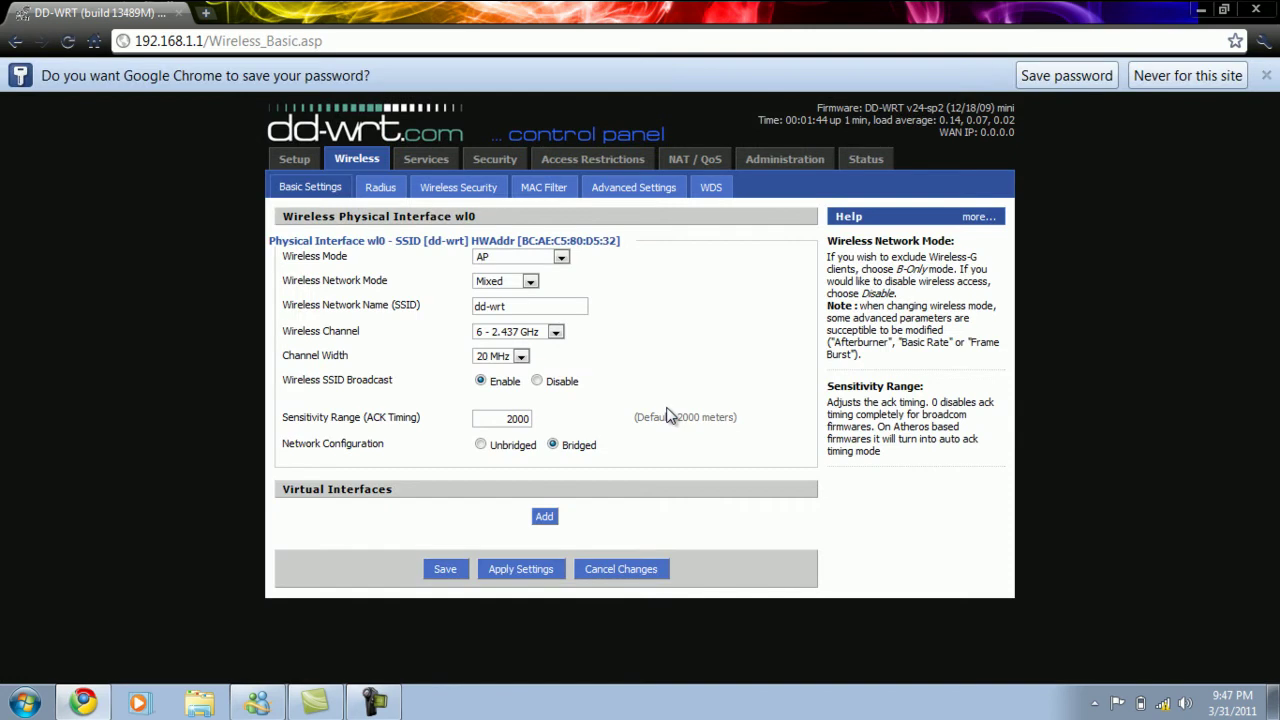
click(550, 521)
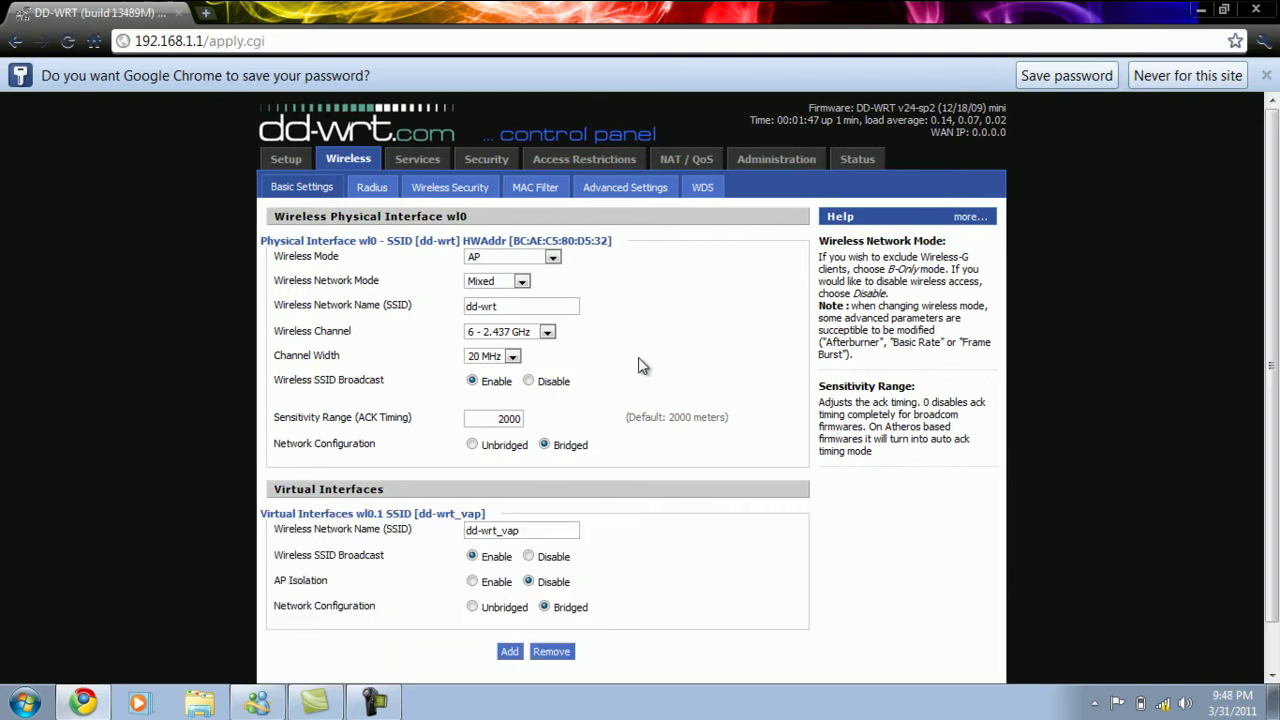
scroll(640, 360, down, 1)
Name the SSIDs 'private' and 'guest', apply, and confirm both appear in the Windows network list
click(533, 256)
key(ctrl+a)
key(BackSpace)
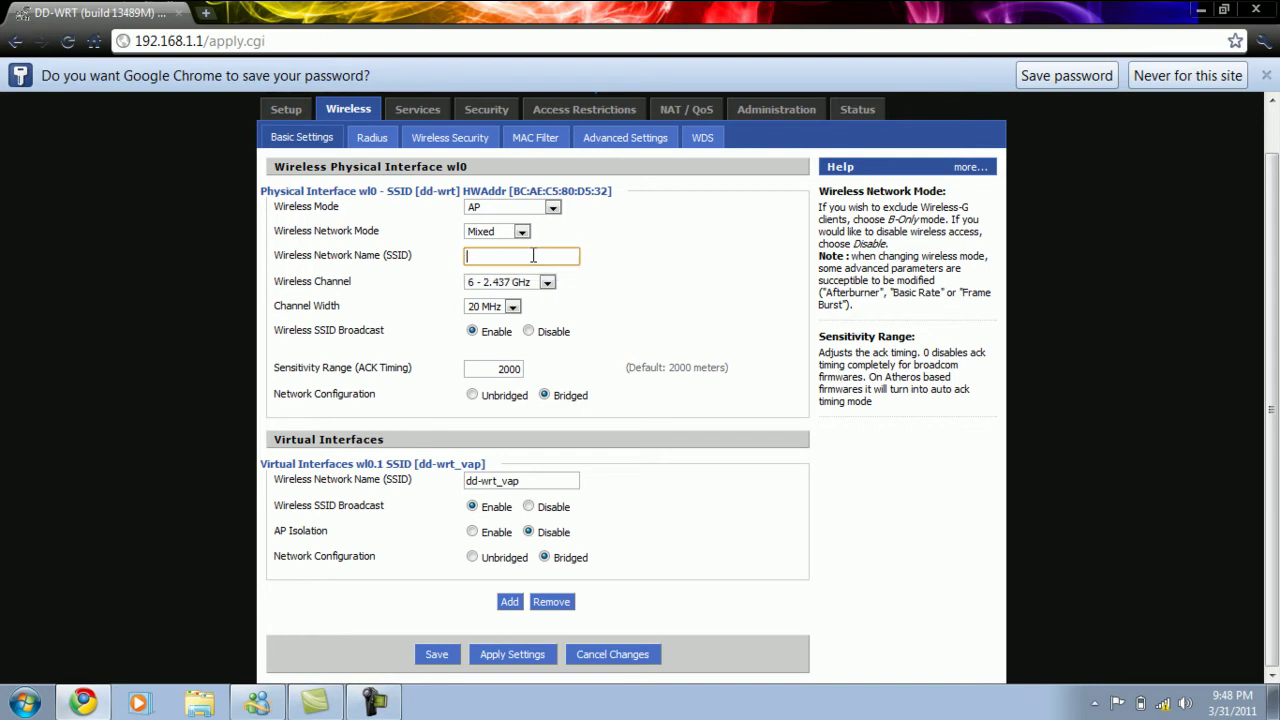
text(private)
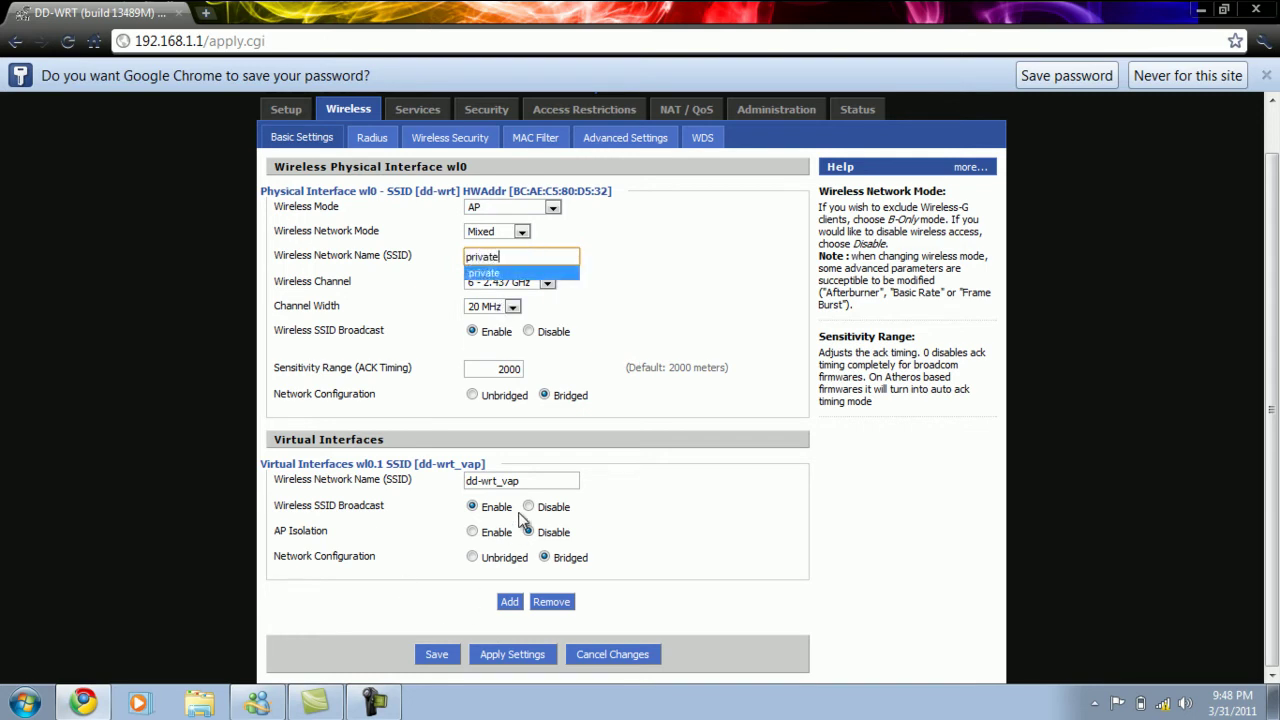
click(526, 480)
key(BackSpace)
key(BackSpace)
key(BackSpace)
key(BackSpace)
key(BackSpace)
key(BackSpace)
key(BackSpace)
key(BackSpace)
key(BackSpace)
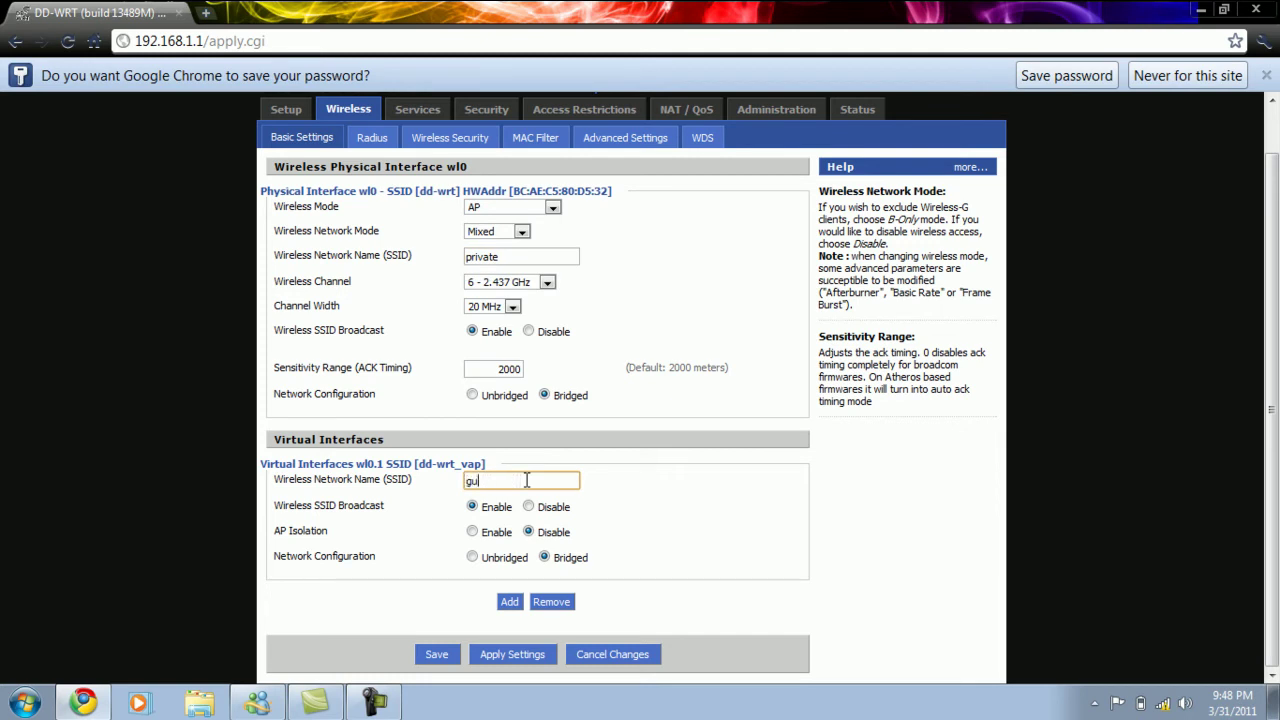
click(540, 656)
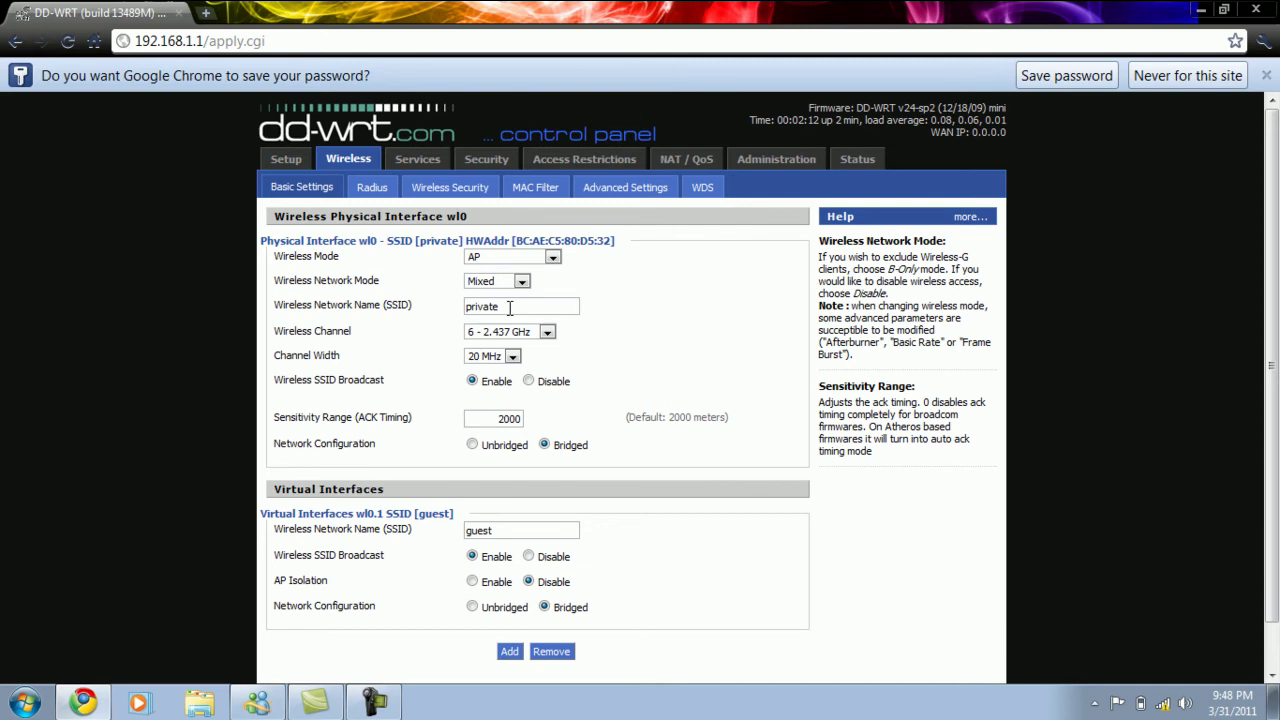
click(1163, 704)
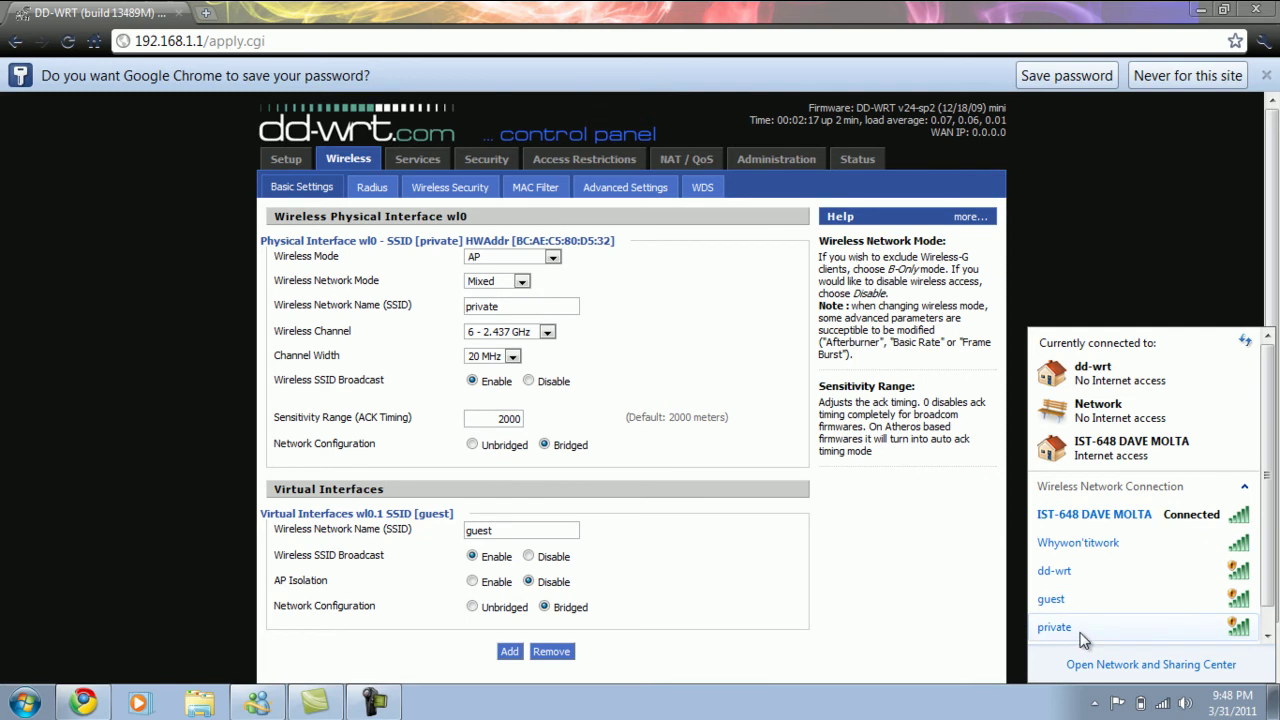
Set the private network's (wl0) security to WPA2 Personal with a shared key and apply it
click(455, 190)
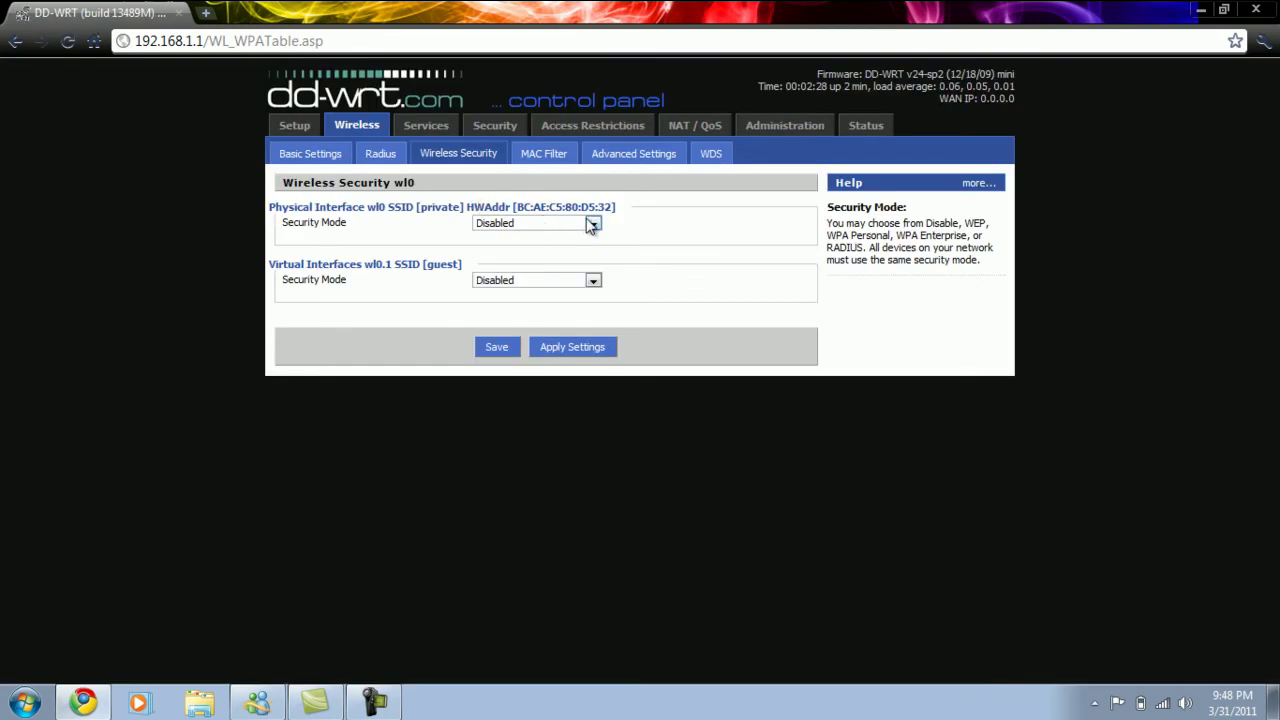
click(593, 224)
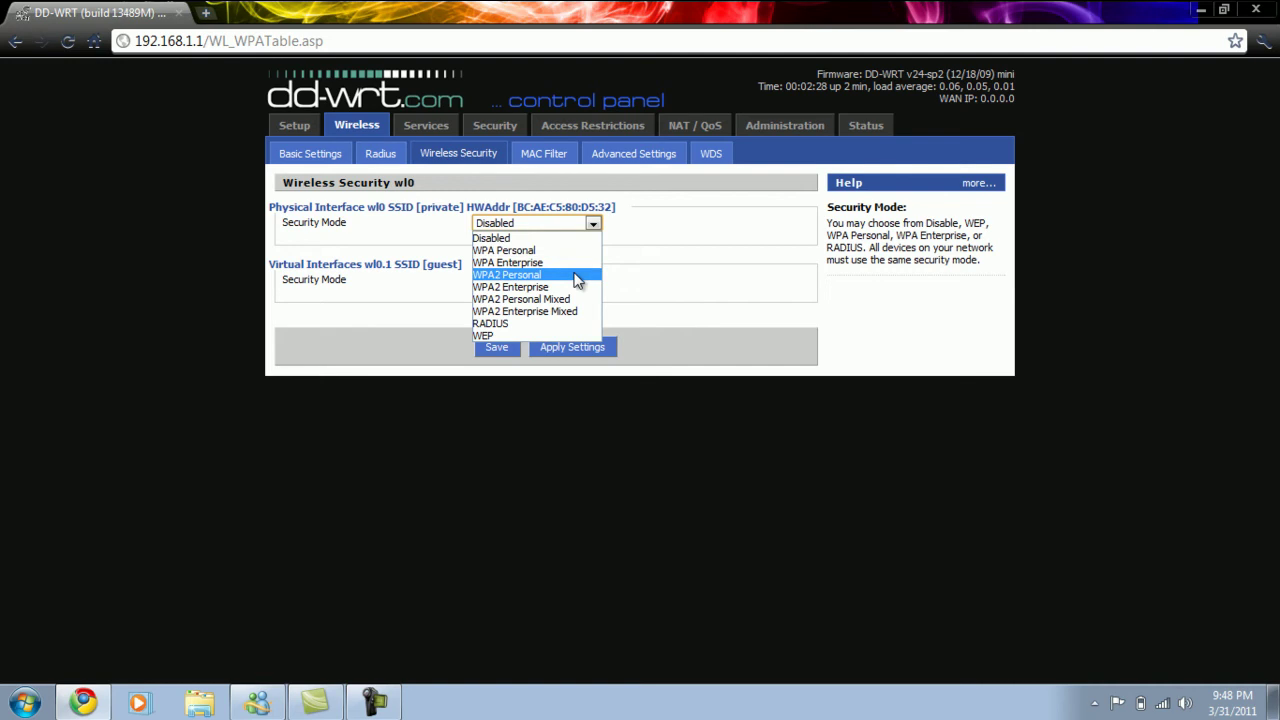
click(578, 275)
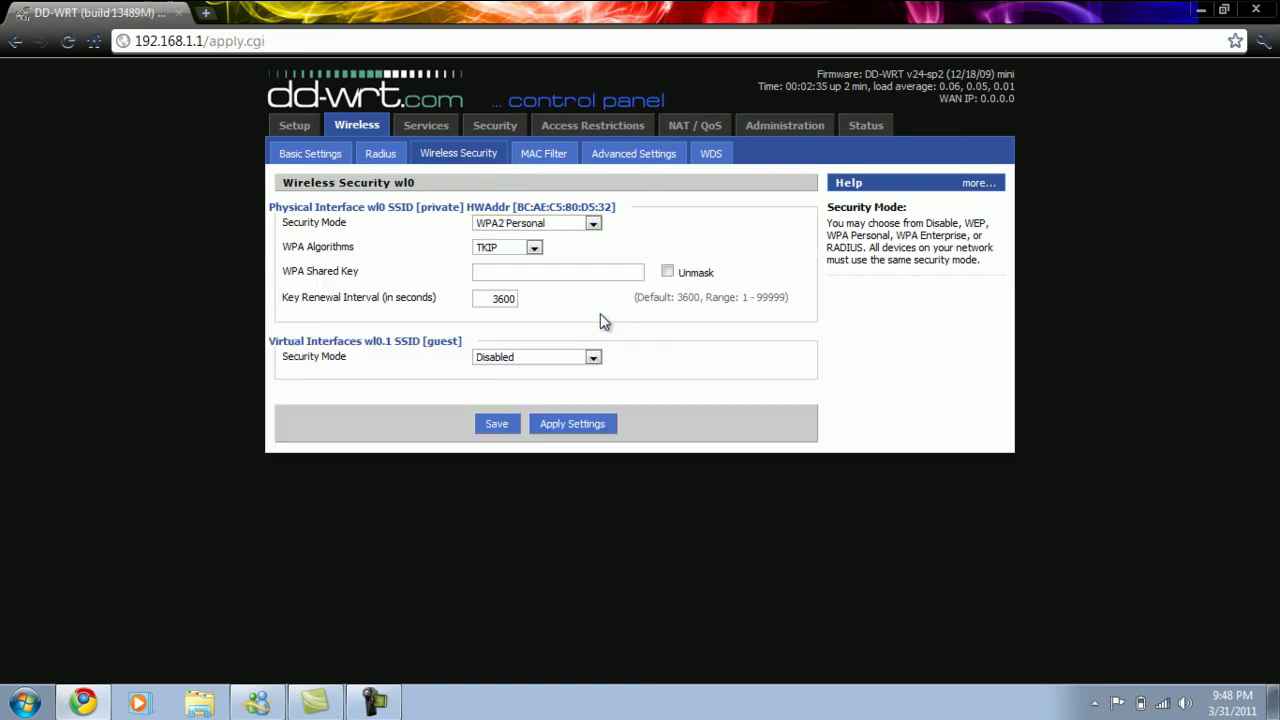
click(572, 274)
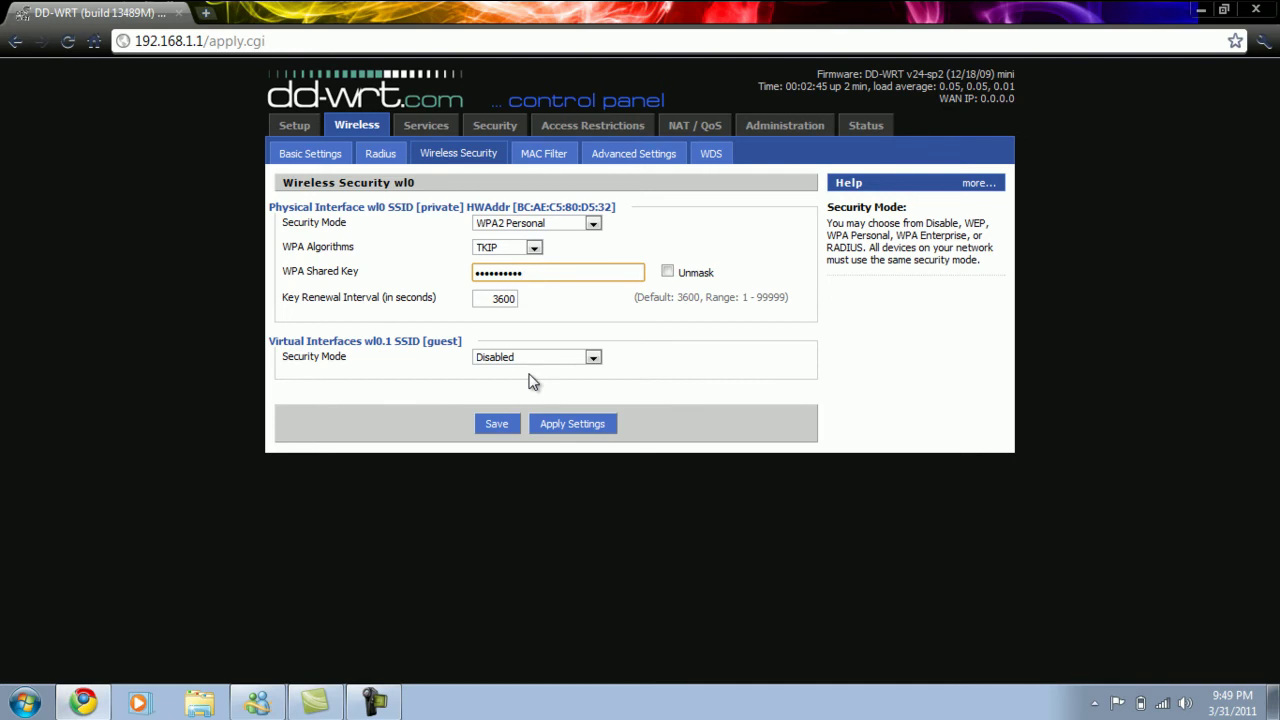
click(574, 424)
click(309, 131)
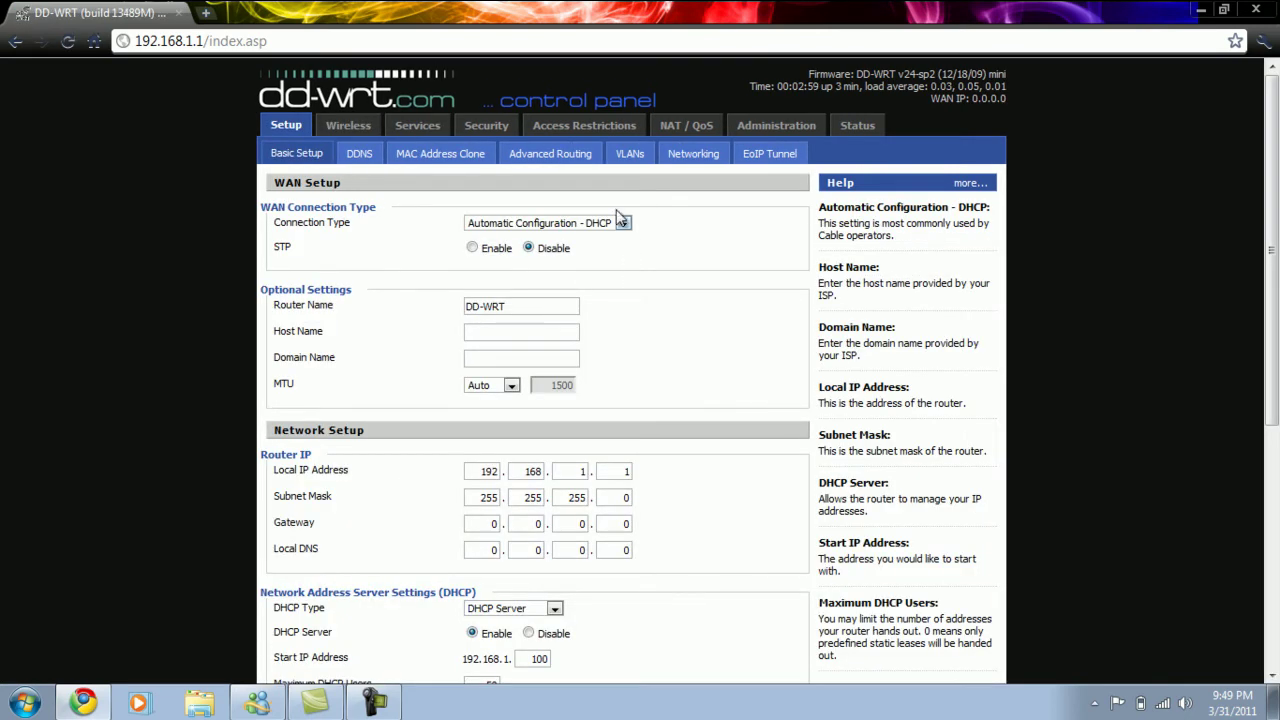
On the Networking page, add a bridge named br1 and apply the settings
click(676, 156)
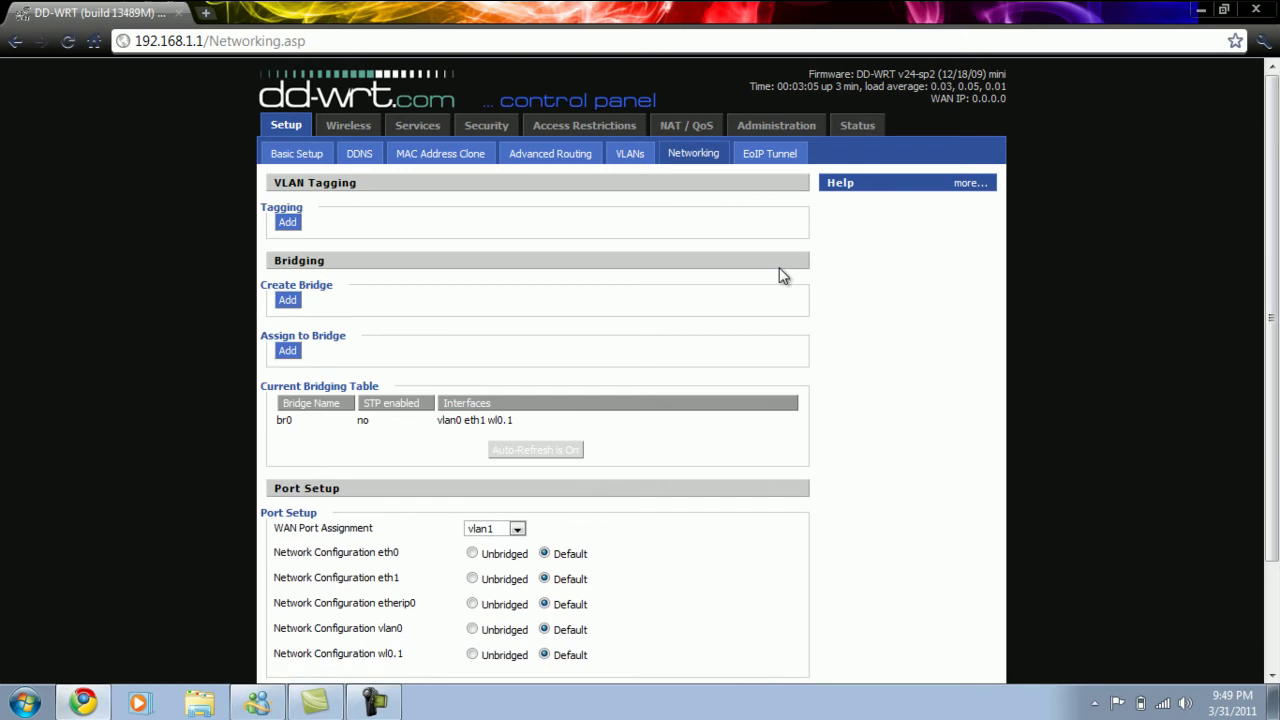
scroll(715, 268, down, 3)
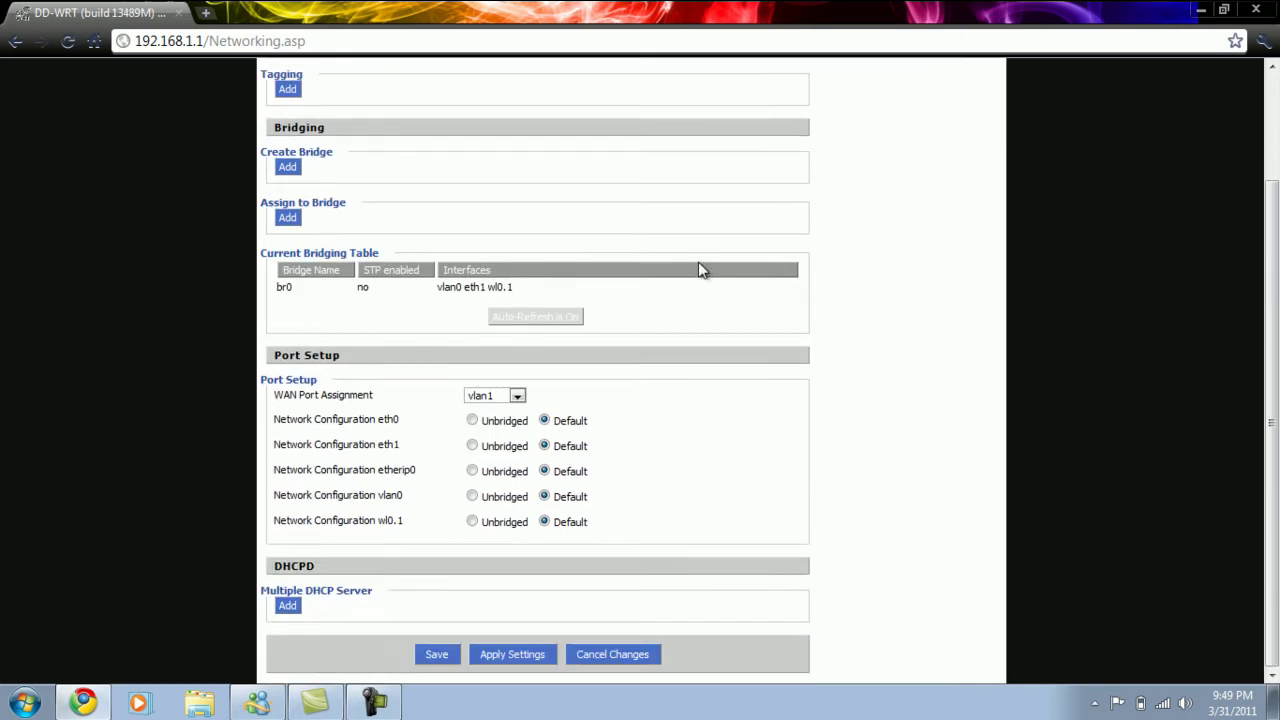
scroll(700, 271, up, 2)
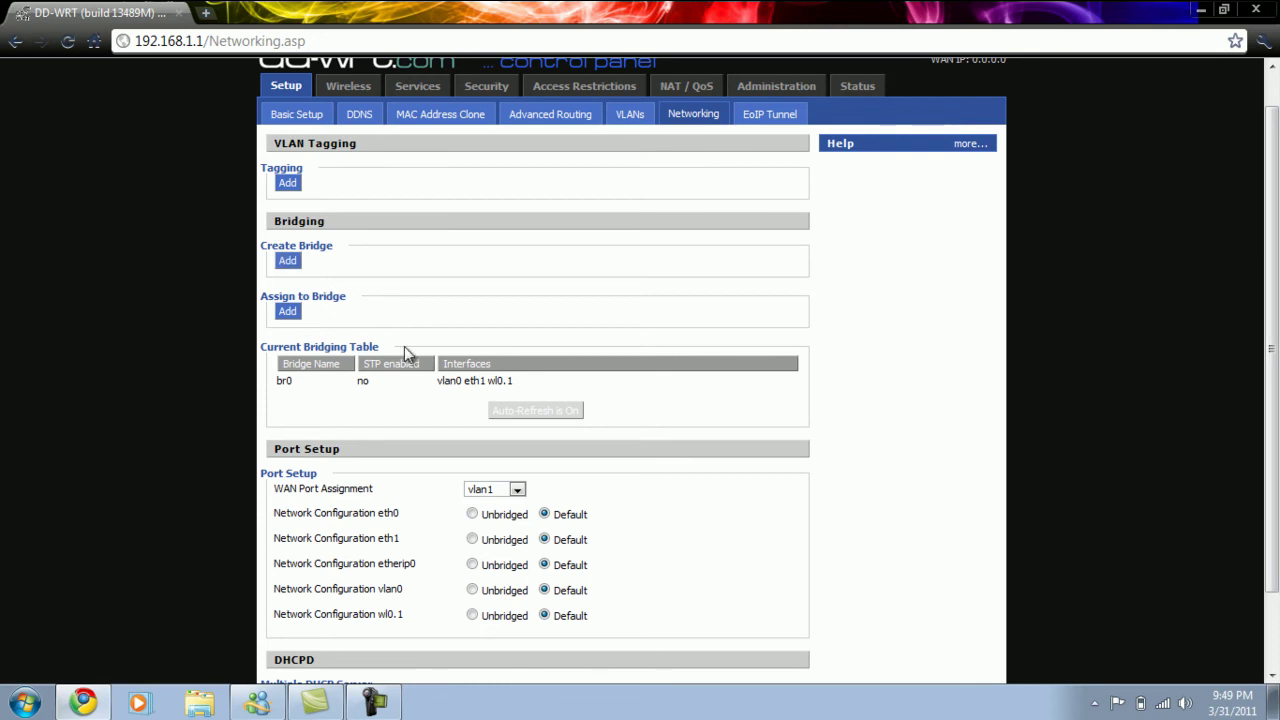
click(291, 263)
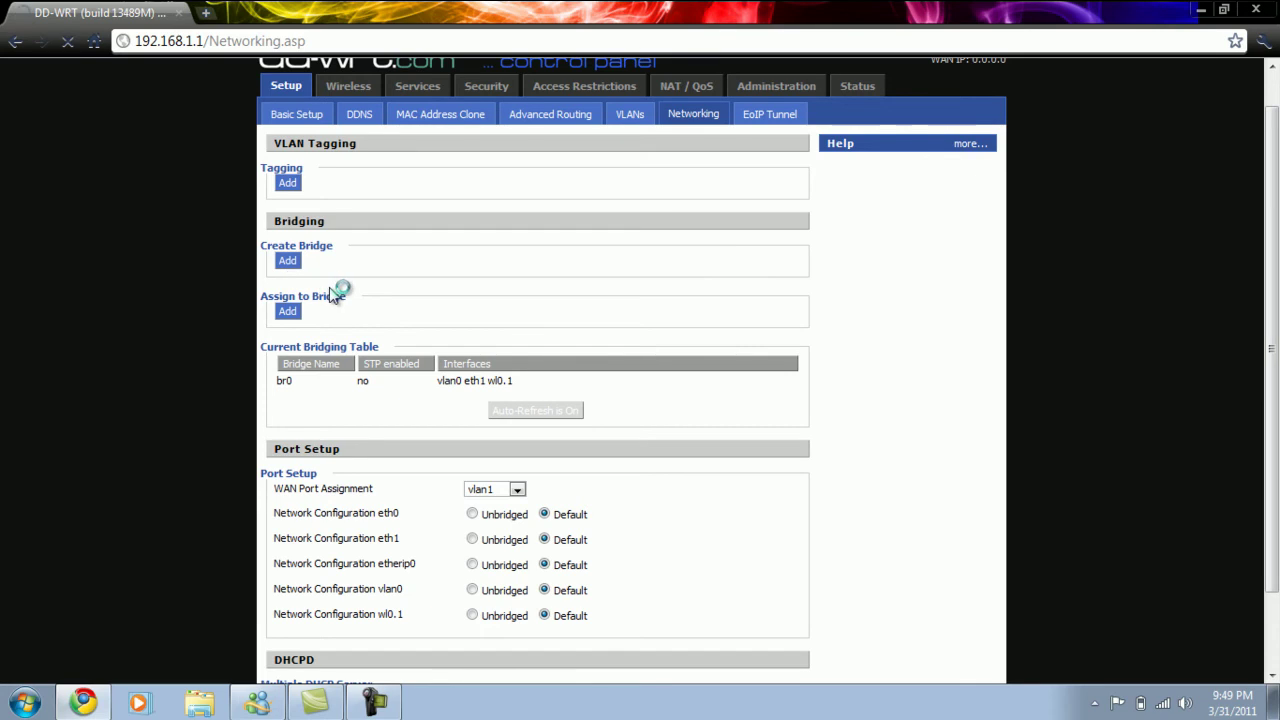
click(498, 302)
click(502, 302)
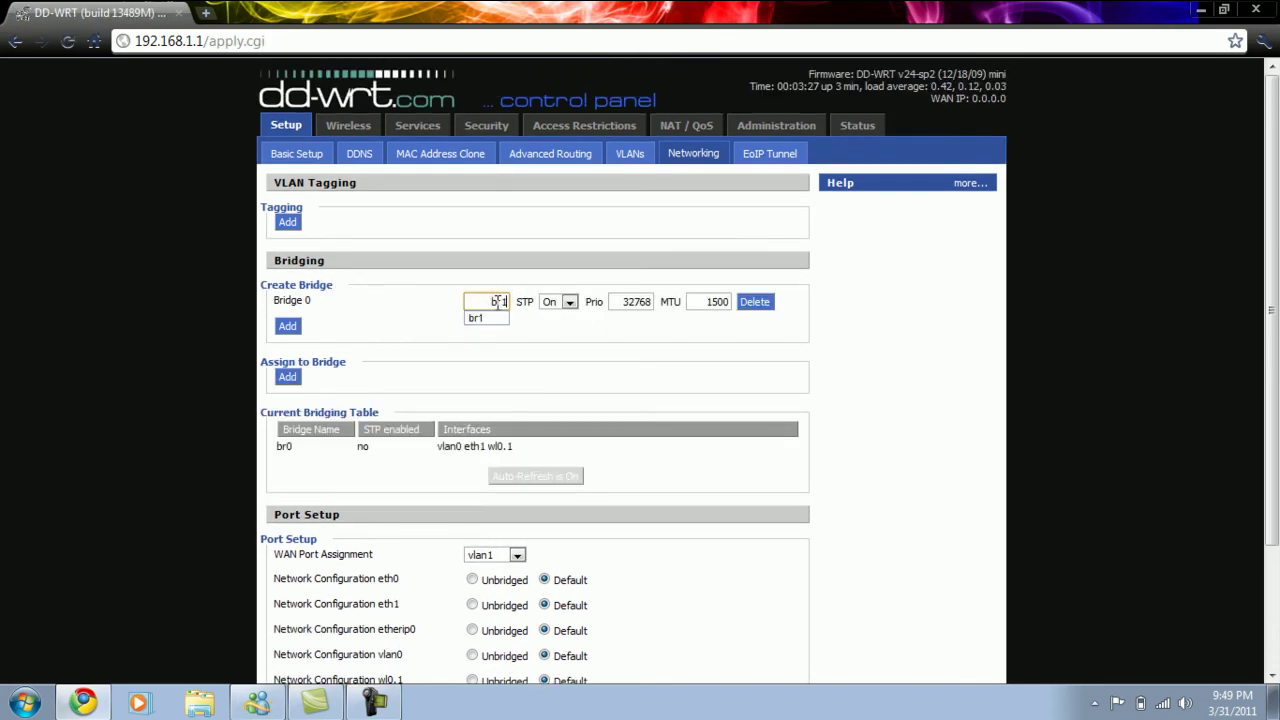
text(br1)
scroll(676, 390, down, 3)
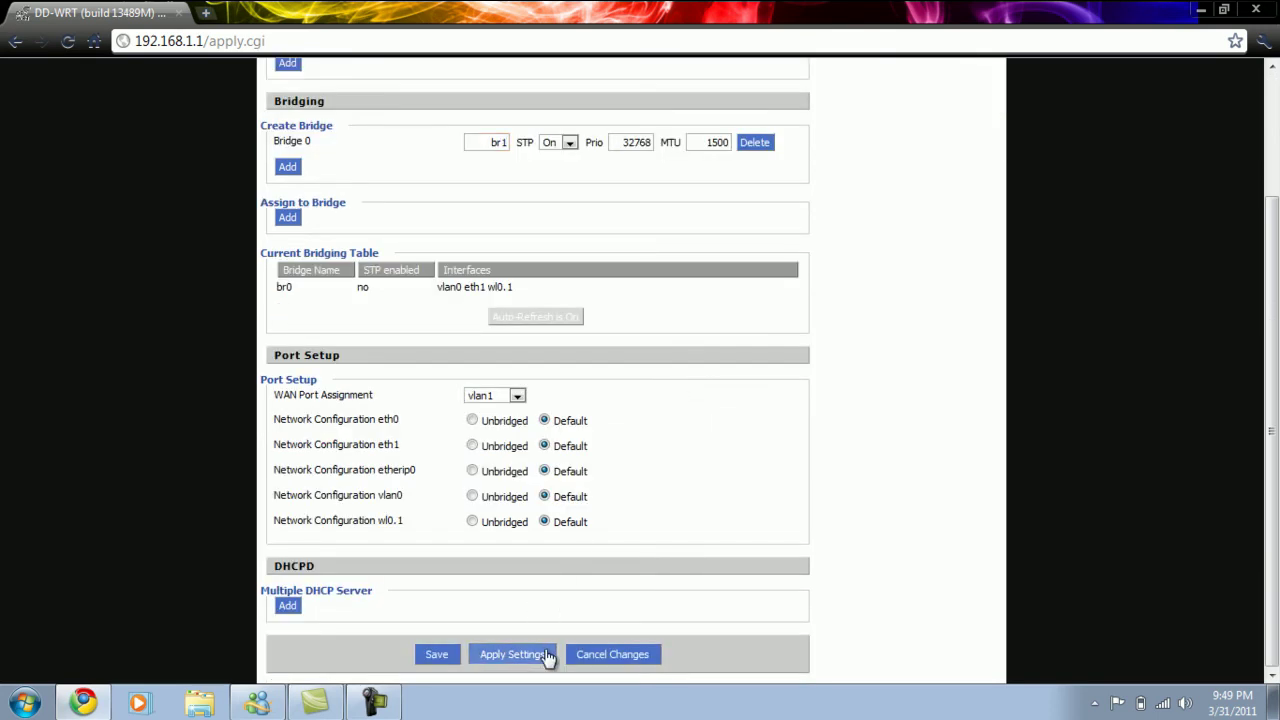
click(545, 656)
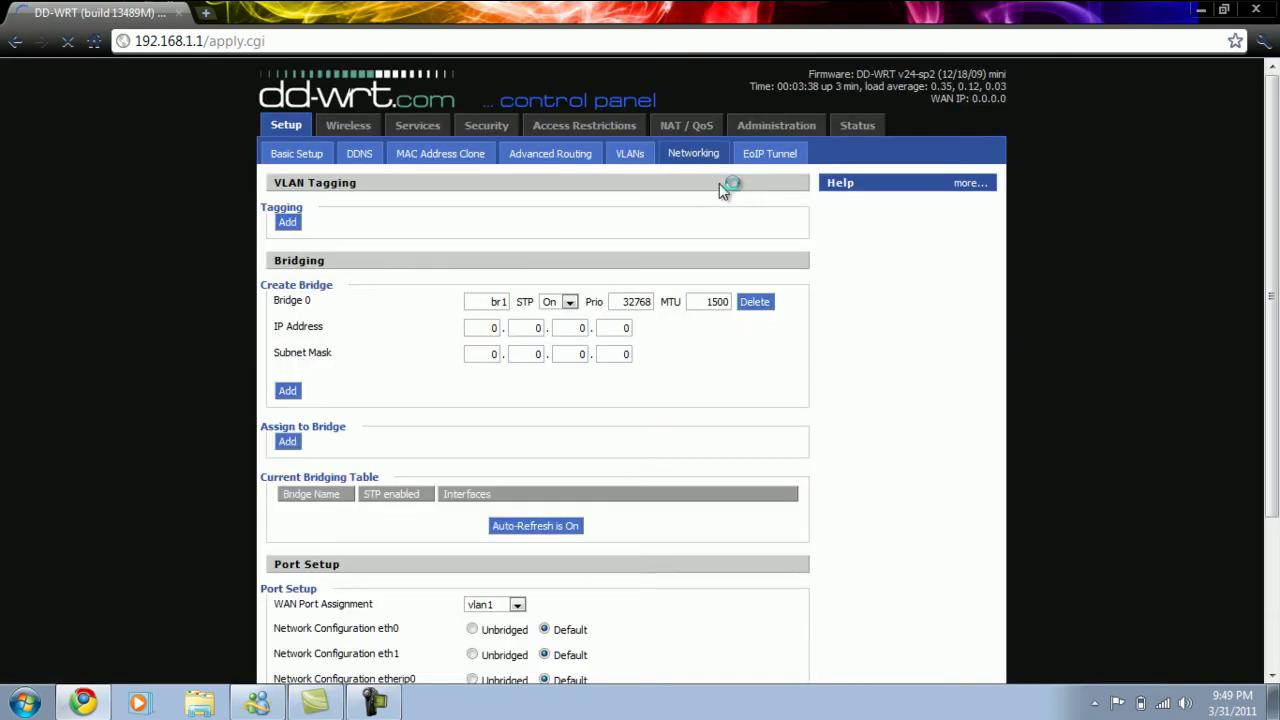
Give bridge br1 IP address 192.168.1.1 and subnet mask 255.255.255.0
click(499, 327)
text(192)
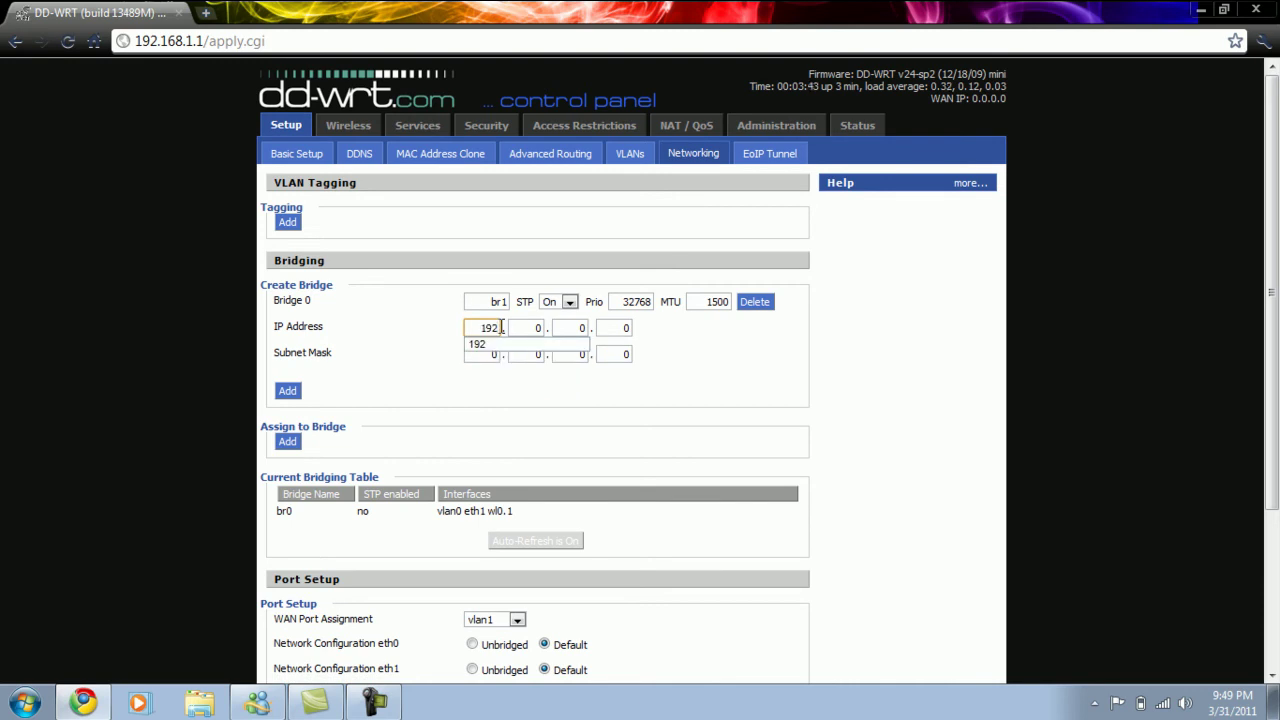
key(Tab)
text(16)
key(Tab)
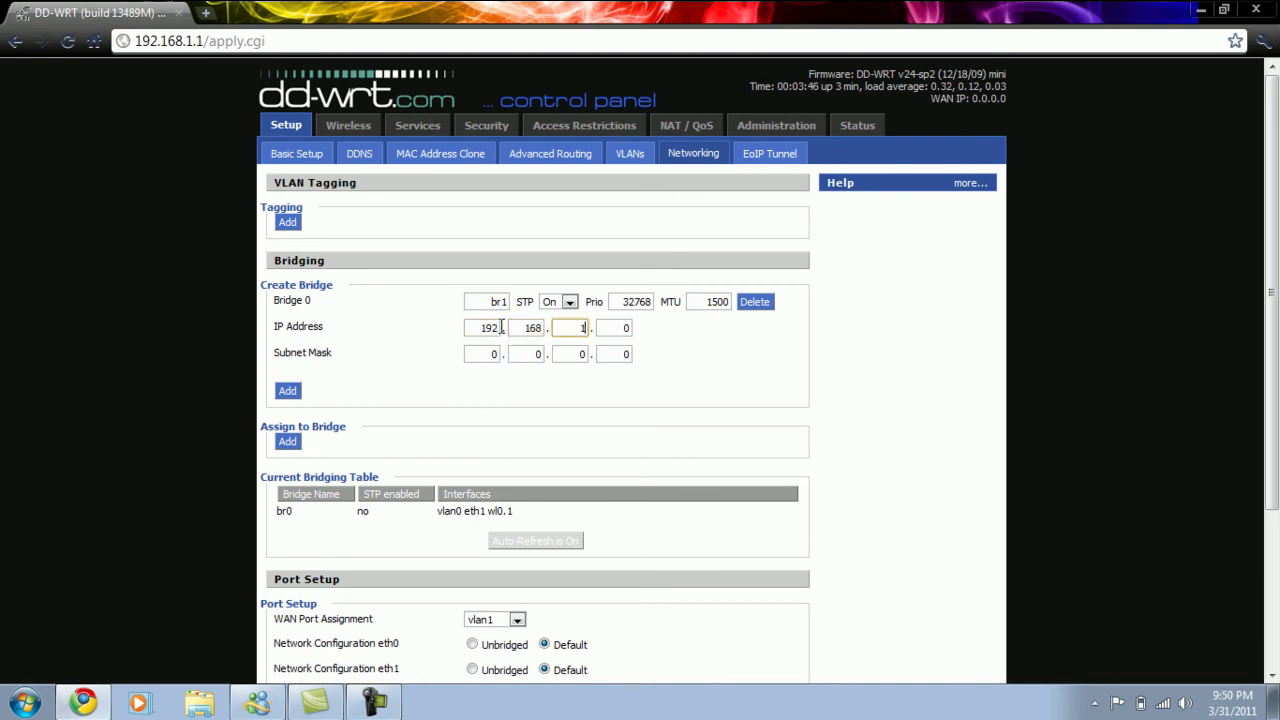
key(Tab)
text(1)
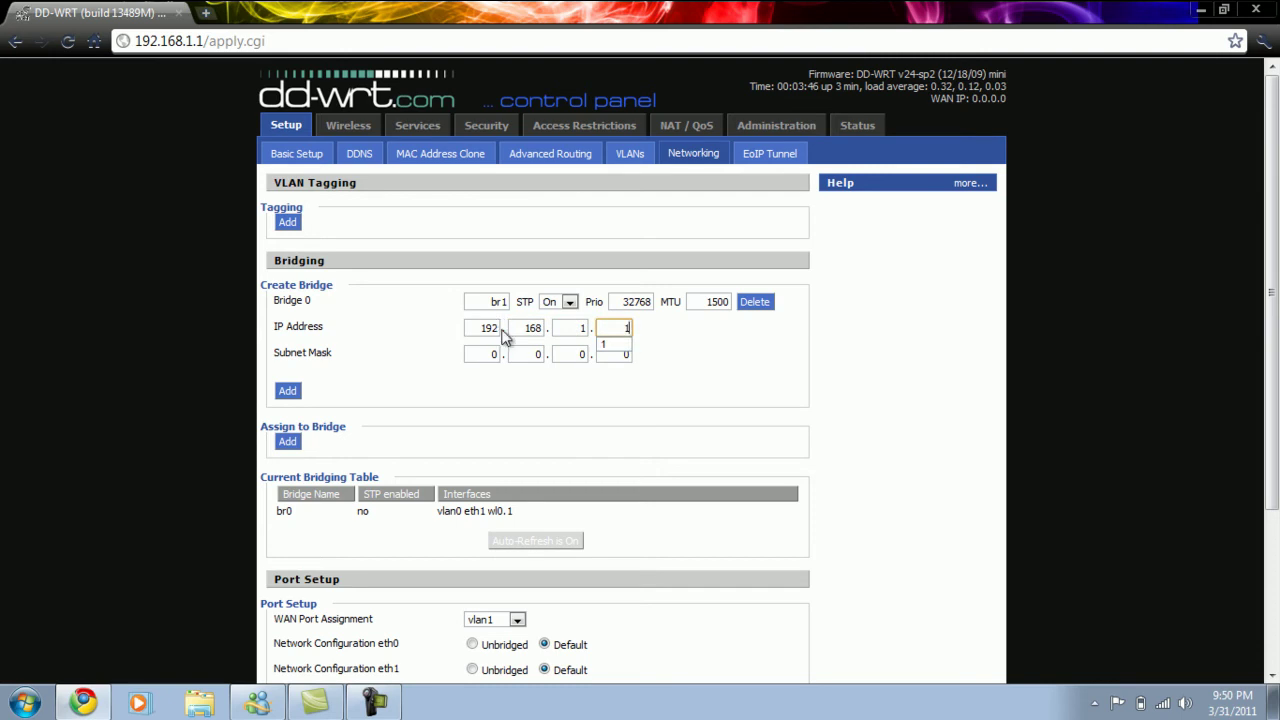
click(497, 355)
text(2)
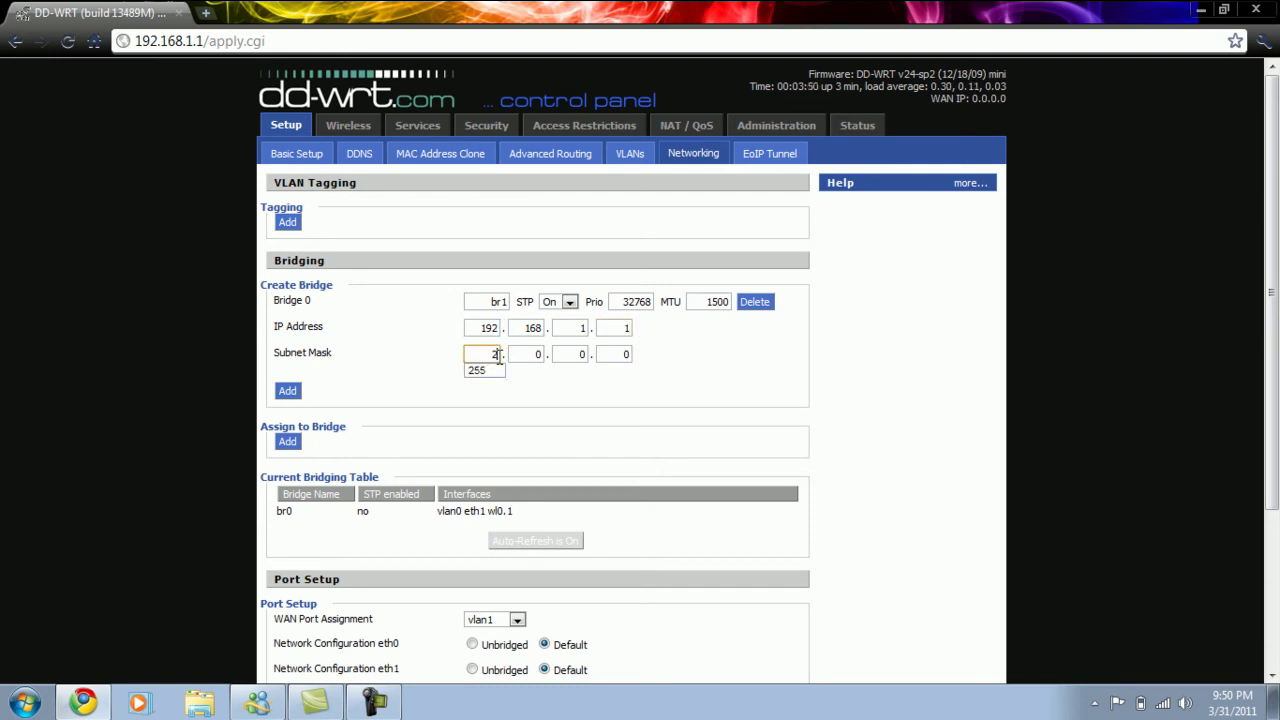
text(55)
key(Tab)
text(2)
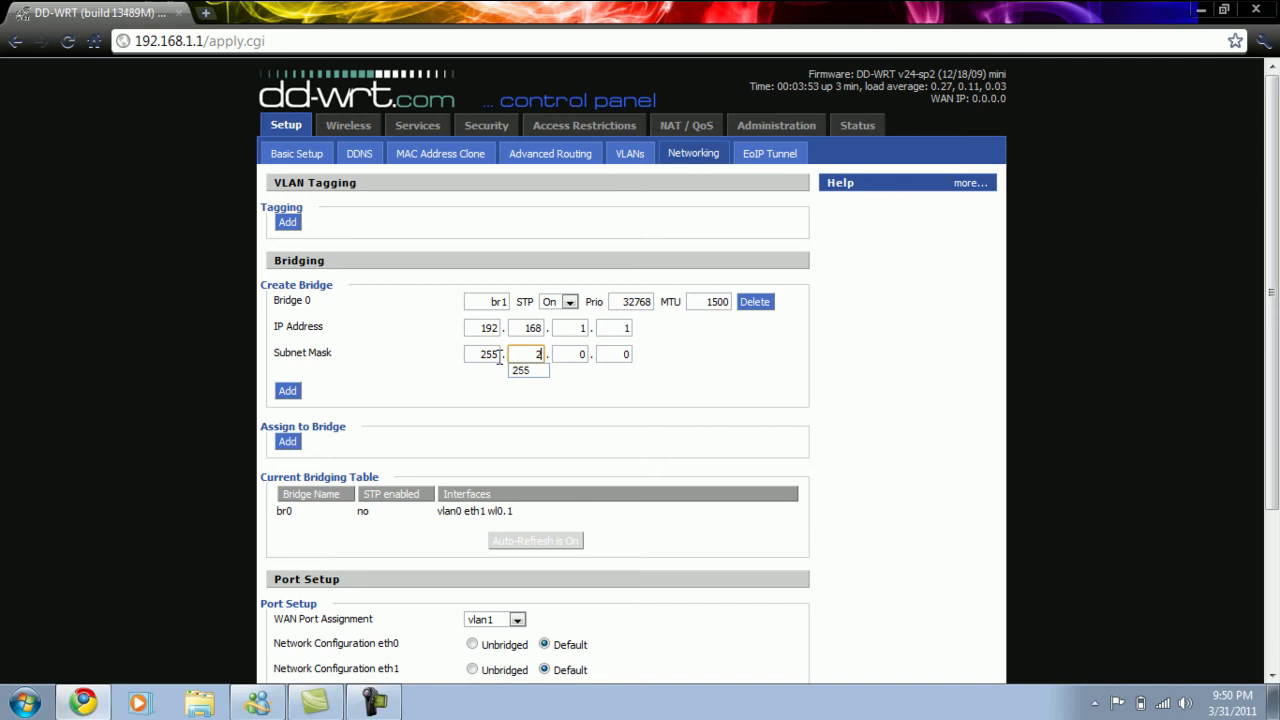
text(55)
key(Tab)
text(25)
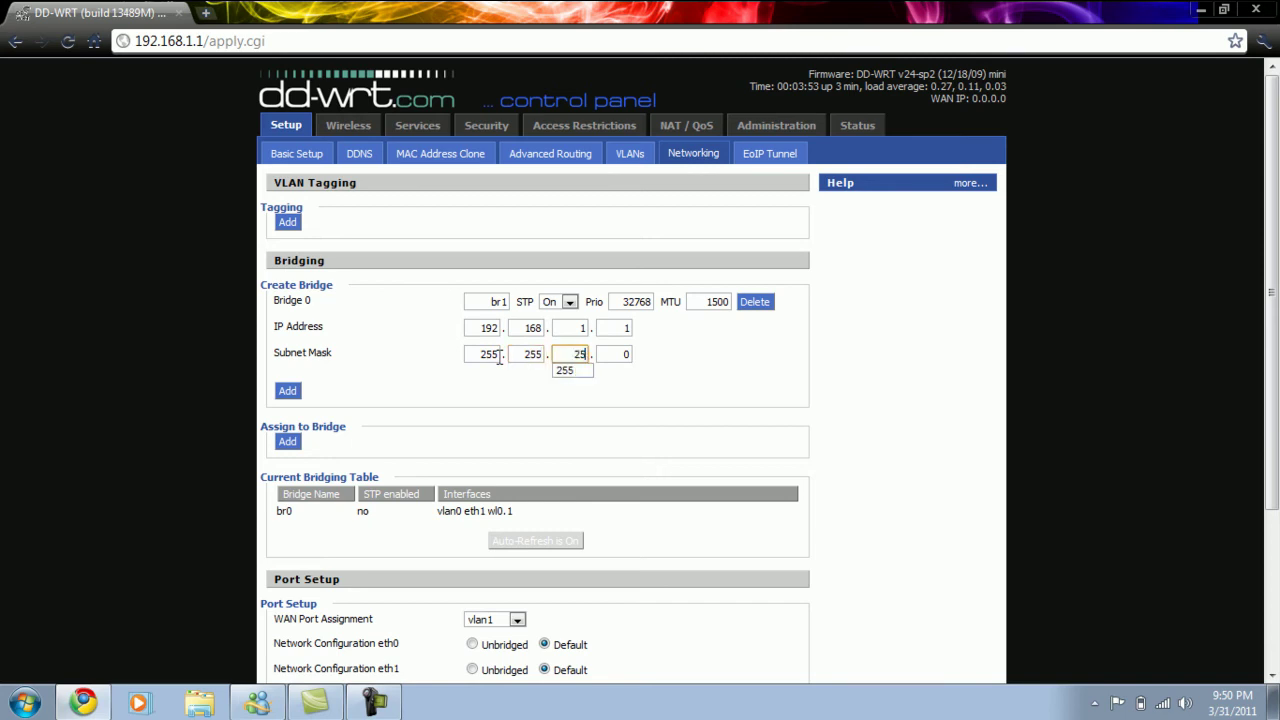
text(5)
Add a new entry under Assign to Bridge
scroll(448, 521, down, 3)
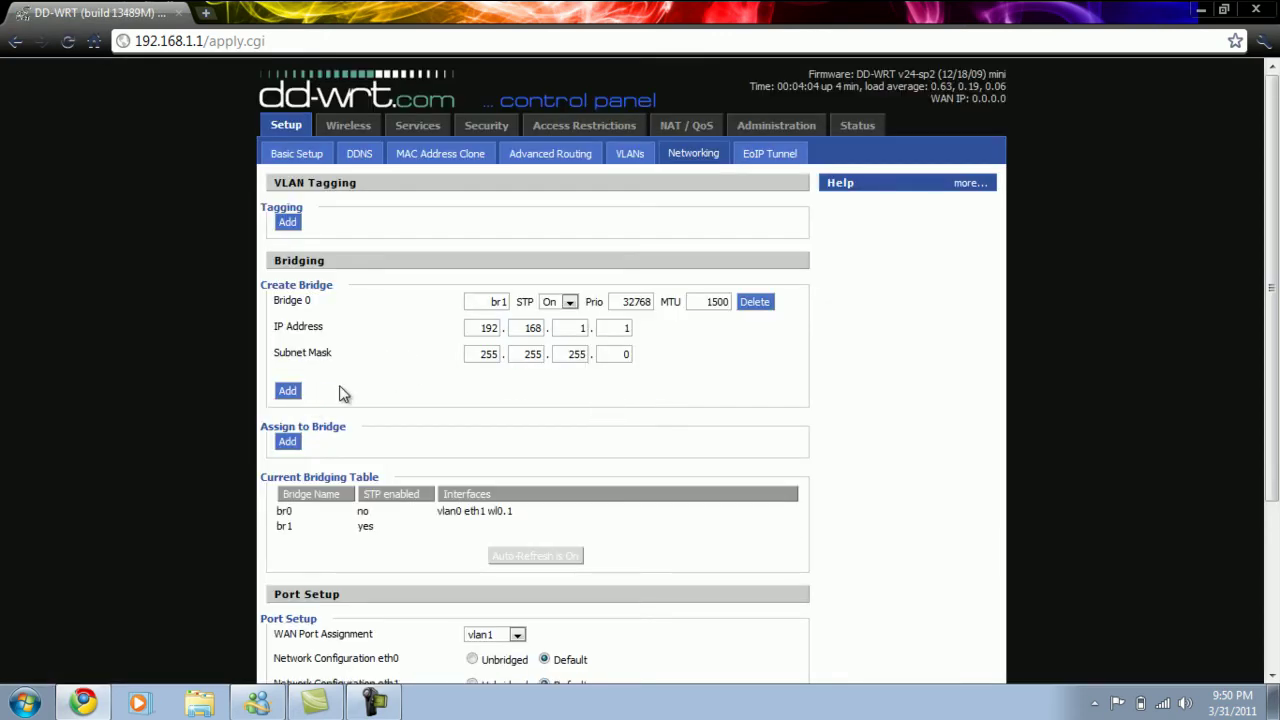
scroll(339, 393, down, 2)
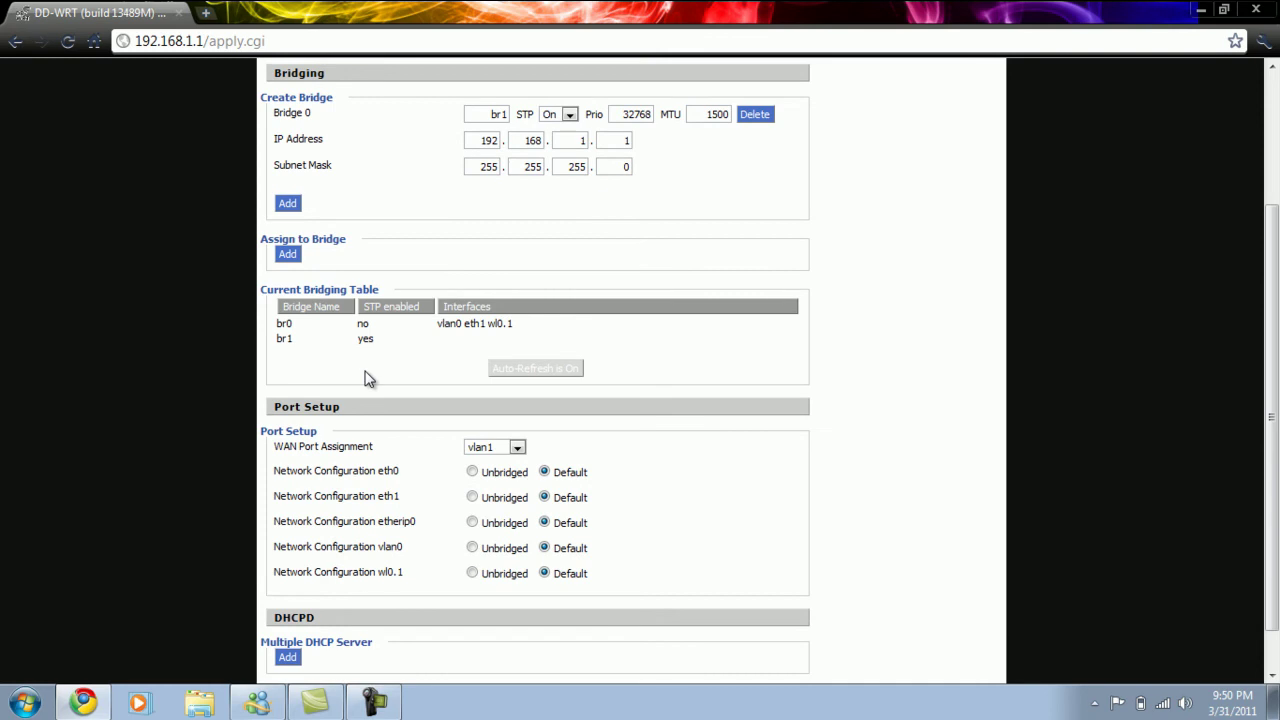
scroll(366, 374, up, 2)
click(288, 443)
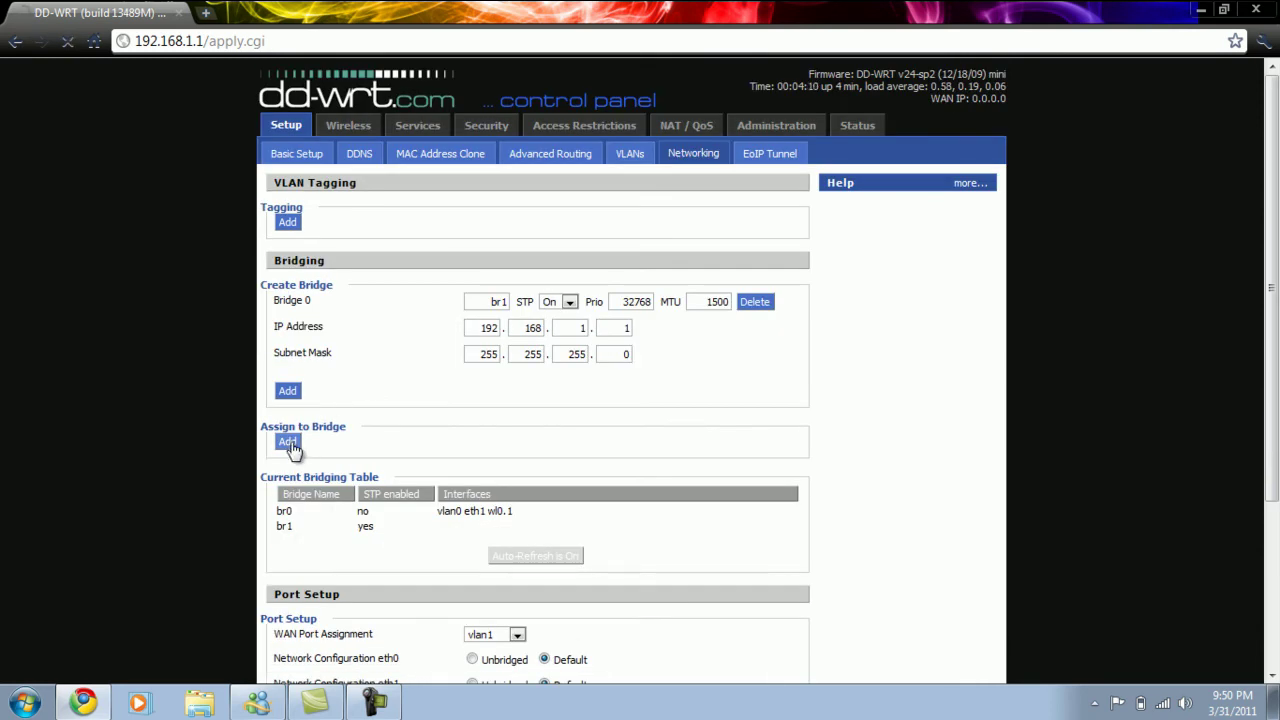
Assign interface wl0.1 to bridge br1 and apply the settings
scroll(490, 432, down, 1)
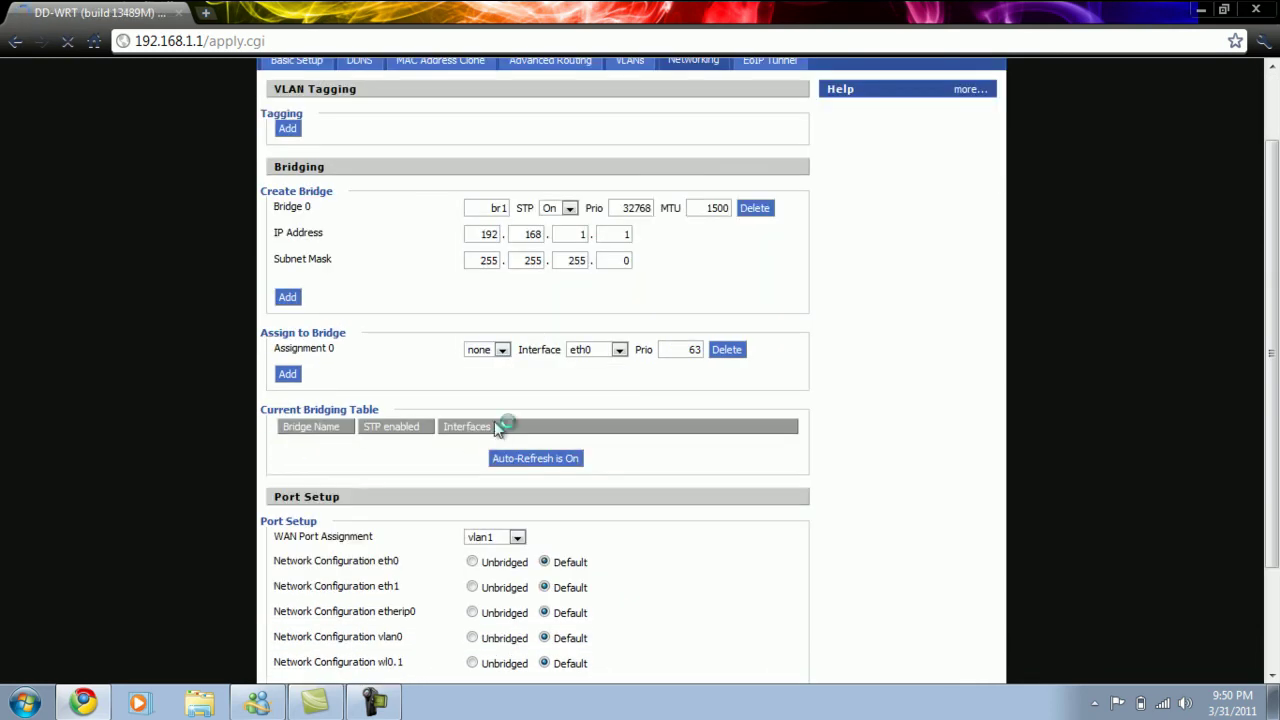
click(502, 349)
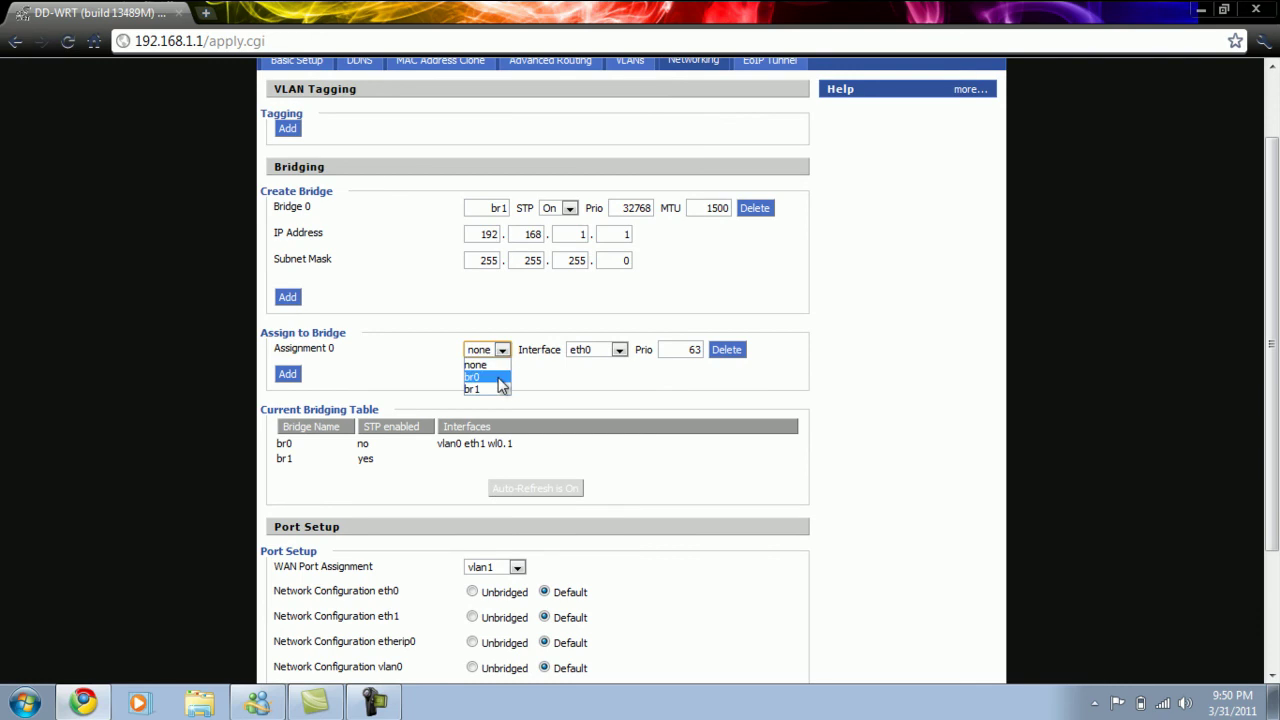
click(502, 389)
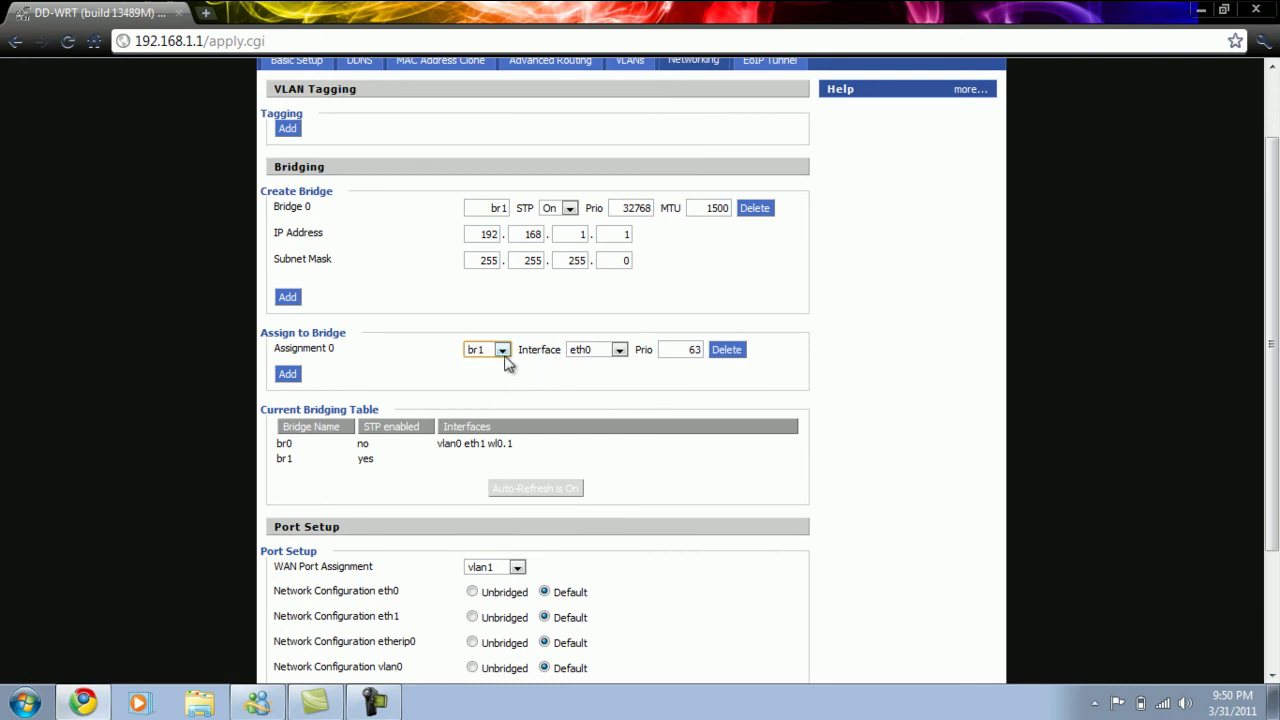
click(622, 350)
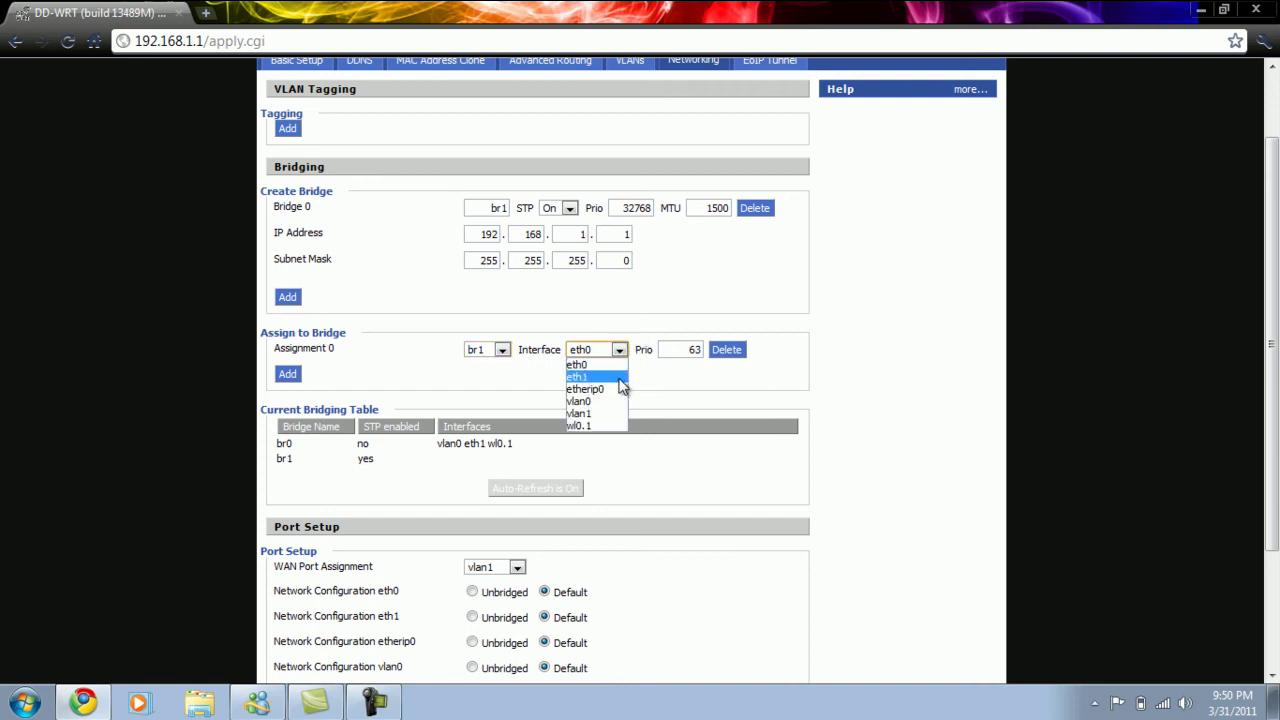
click(606, 427)
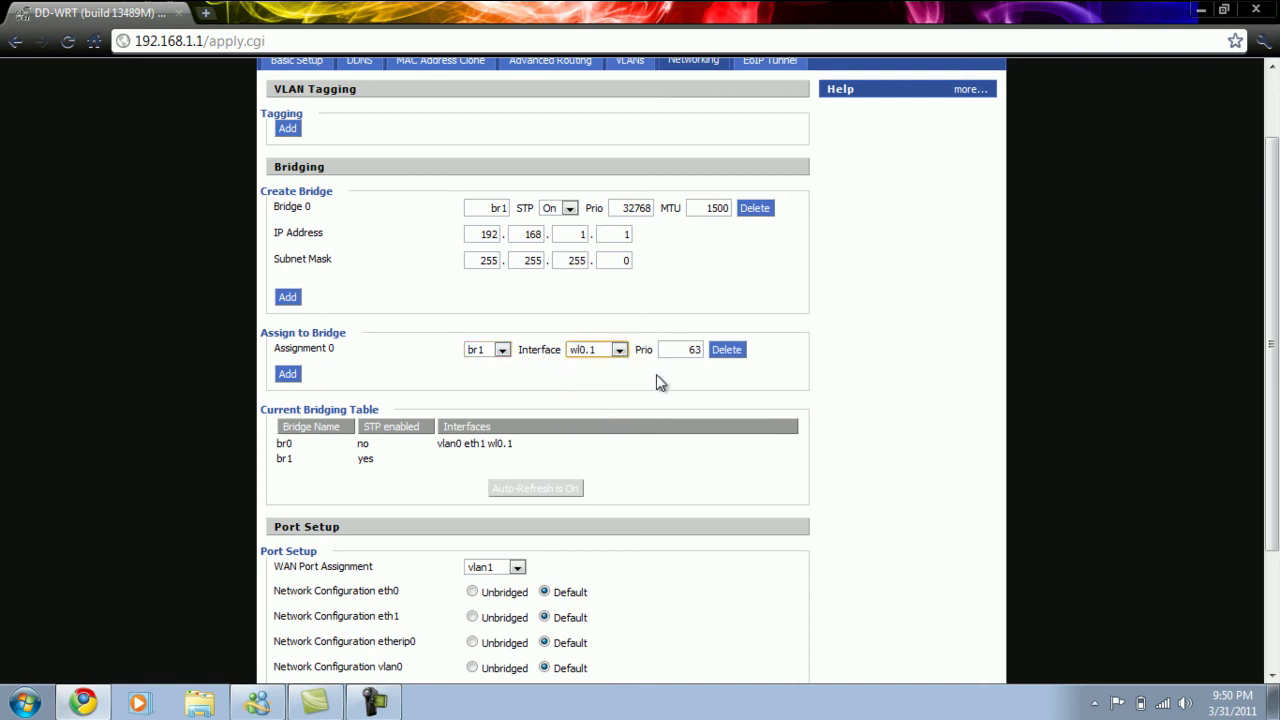
scroll(656, 374, down, 2)
click(540, 650)
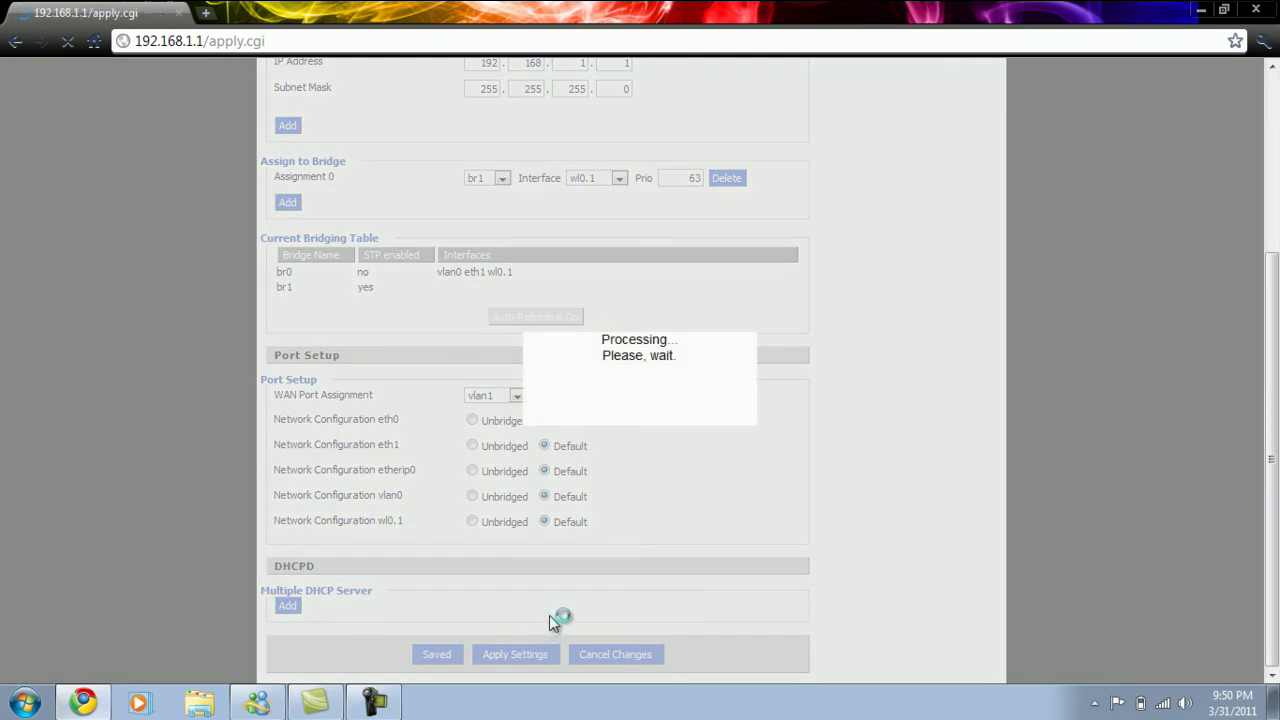
scroll(552, 510, down, 3)
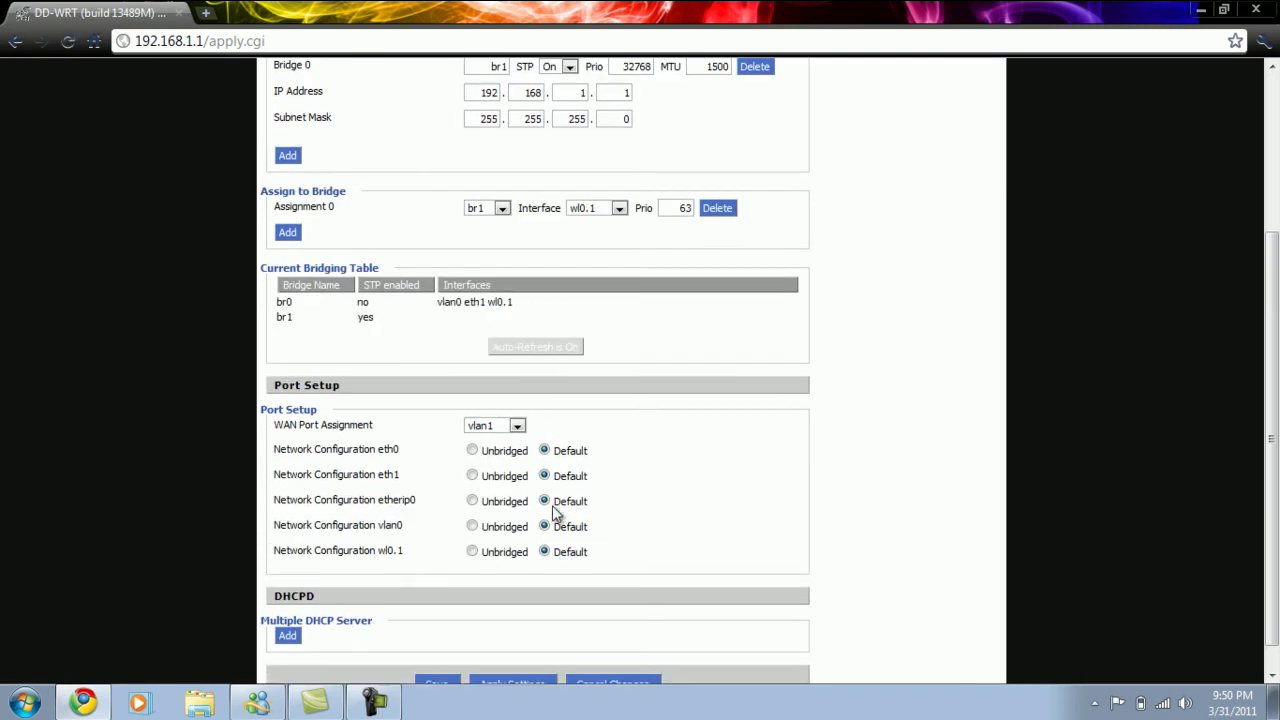
Add a DHCP server on br1 (start 100, max 50, lease 3600) and apply it
click(290, 606)
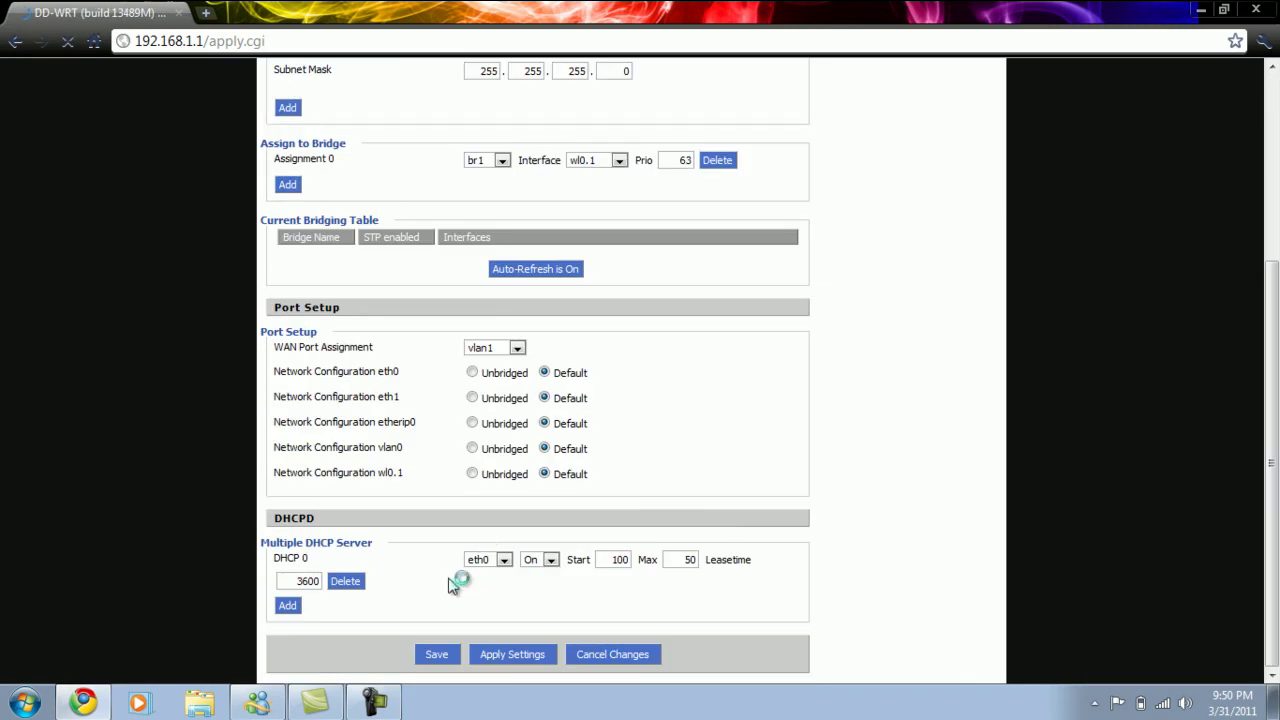
click(504, 590)
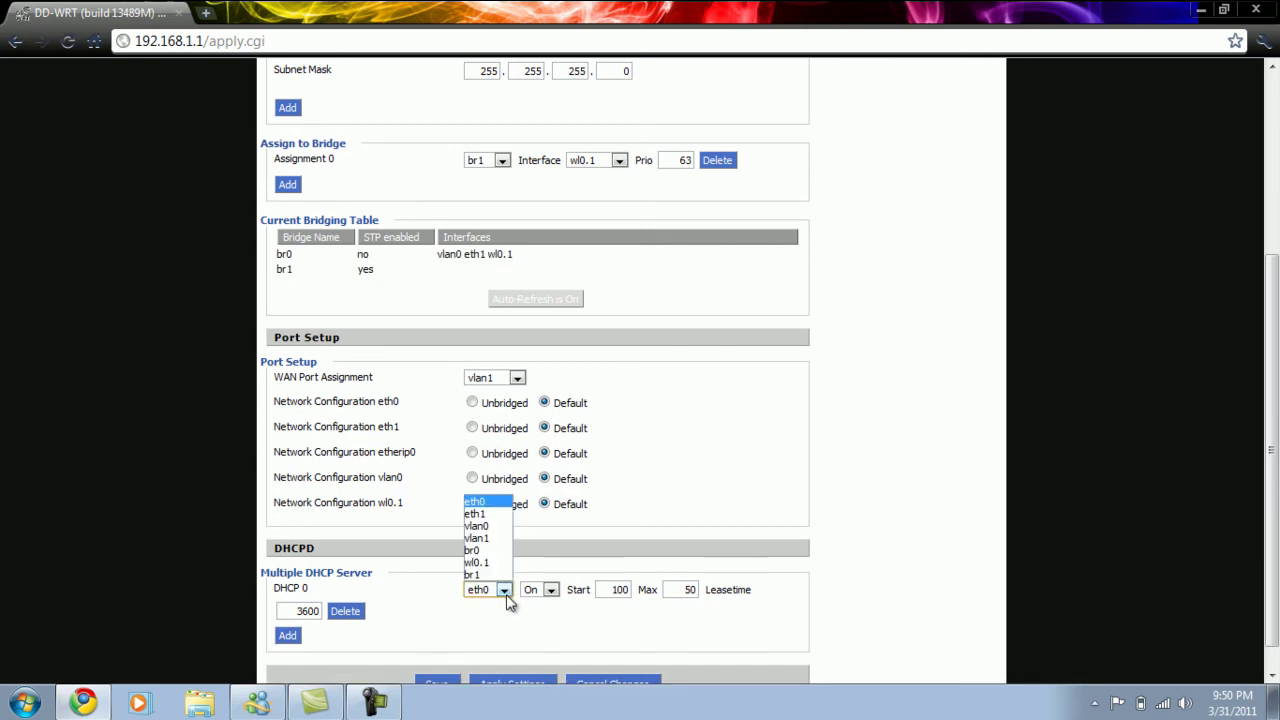
scroll(805, 525, down, 1)
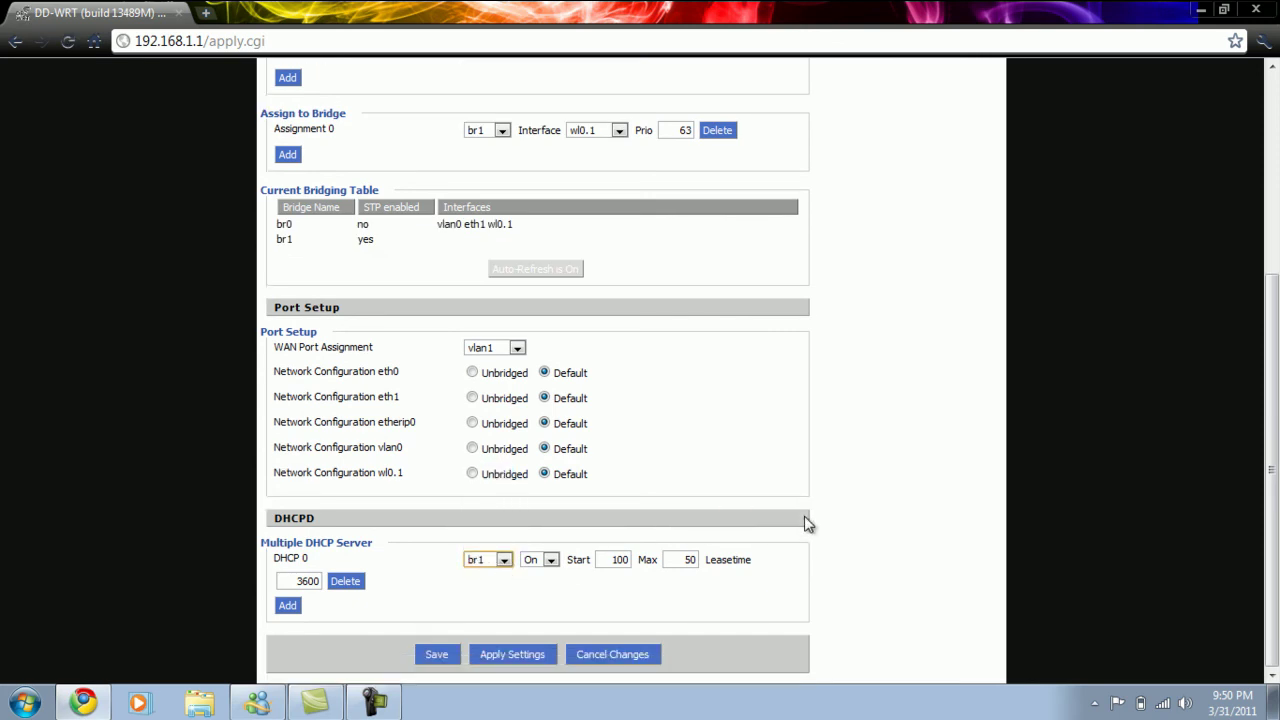
click(518, 656)
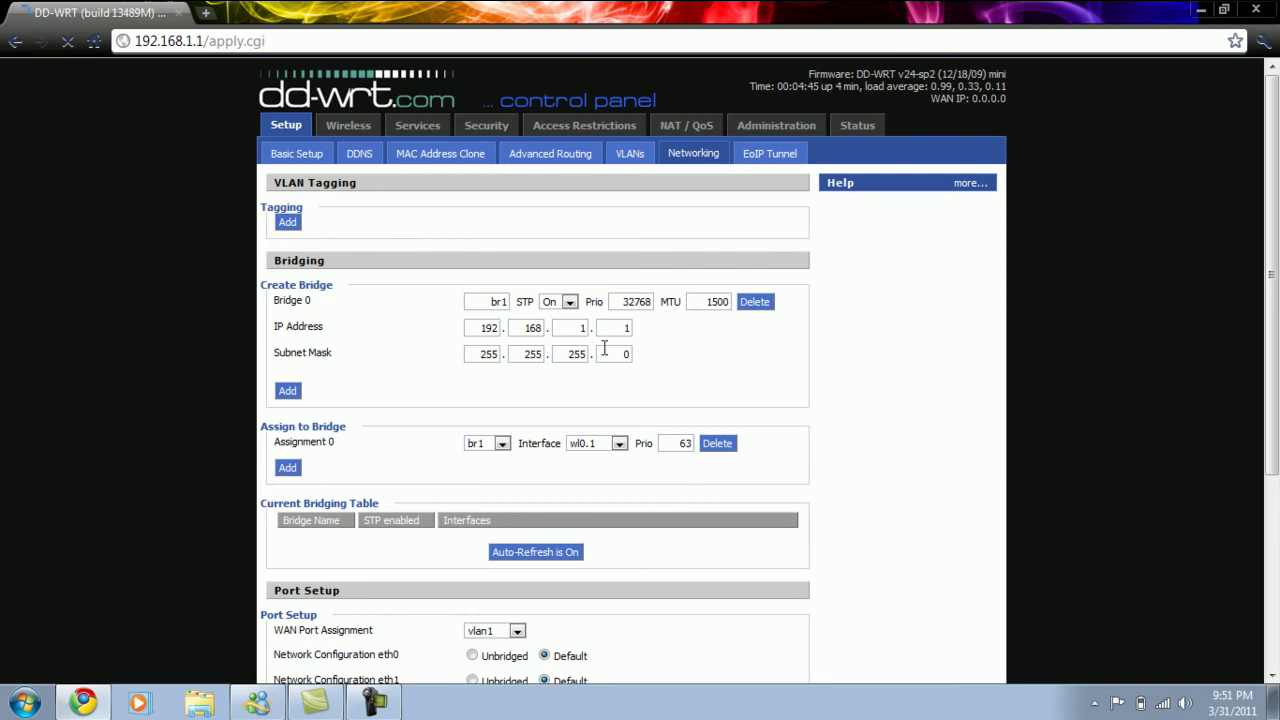
Check the br1 entry in the bridging table showing wl0.1 bridged under it
scroll(610, 349, down, 3)
scroll(610, 349, down, 1)
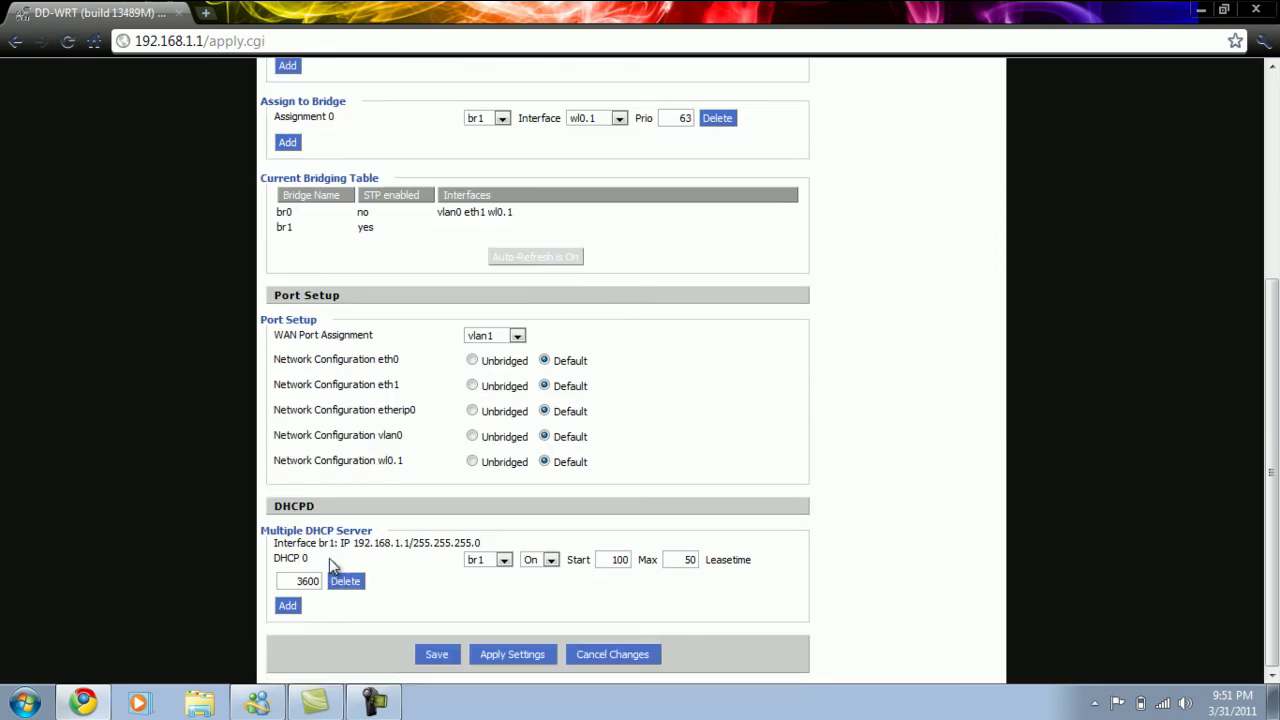
drag(273, 549, 488, 545)
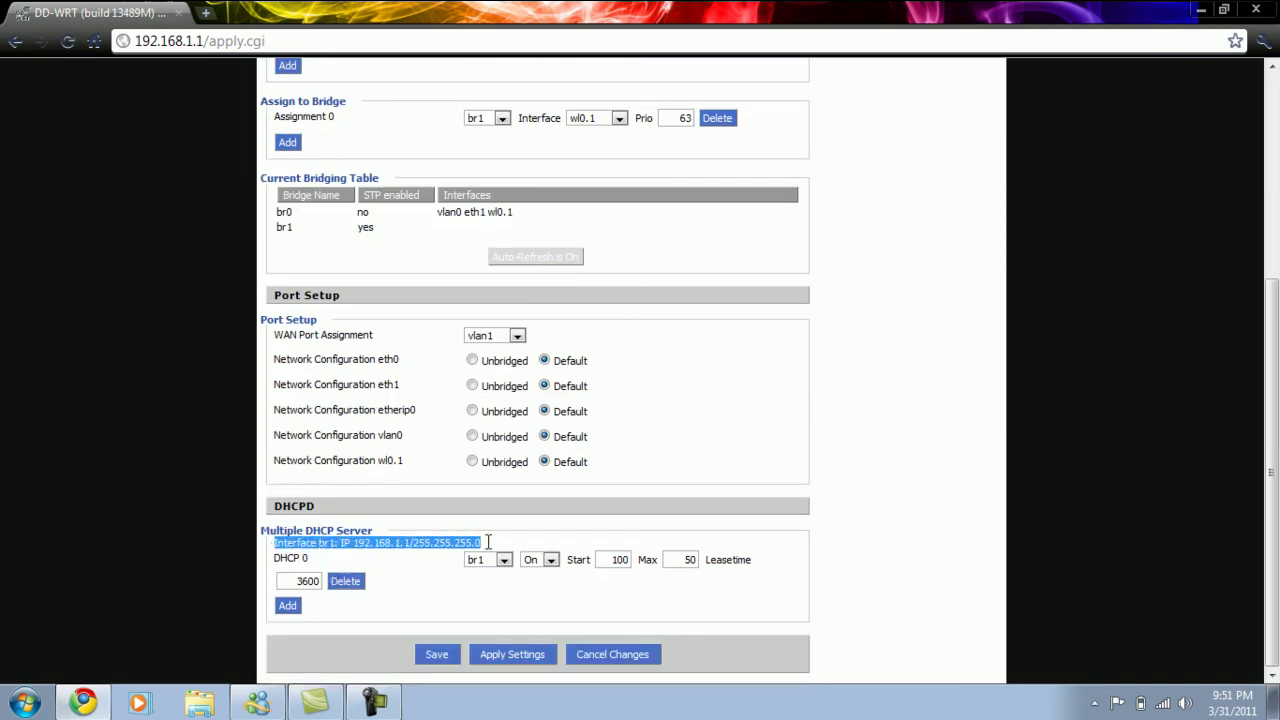
click(895, 564)
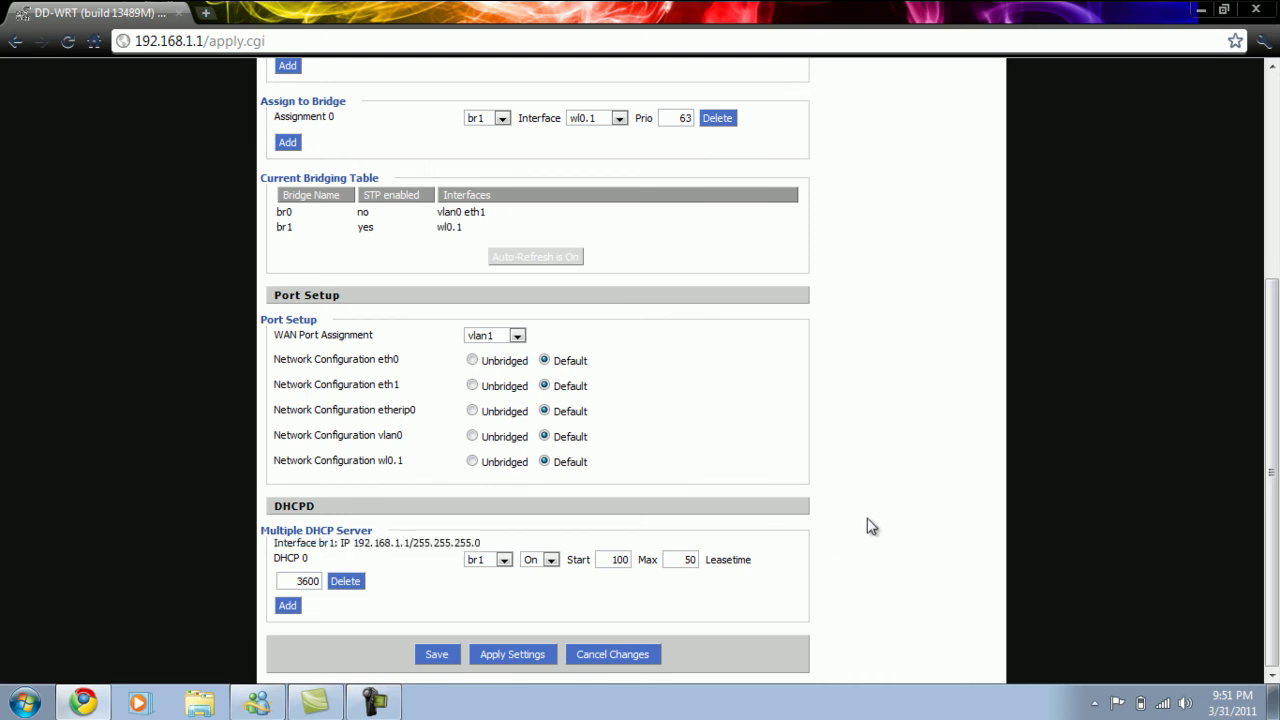
scroll(870, 527, up, 3)
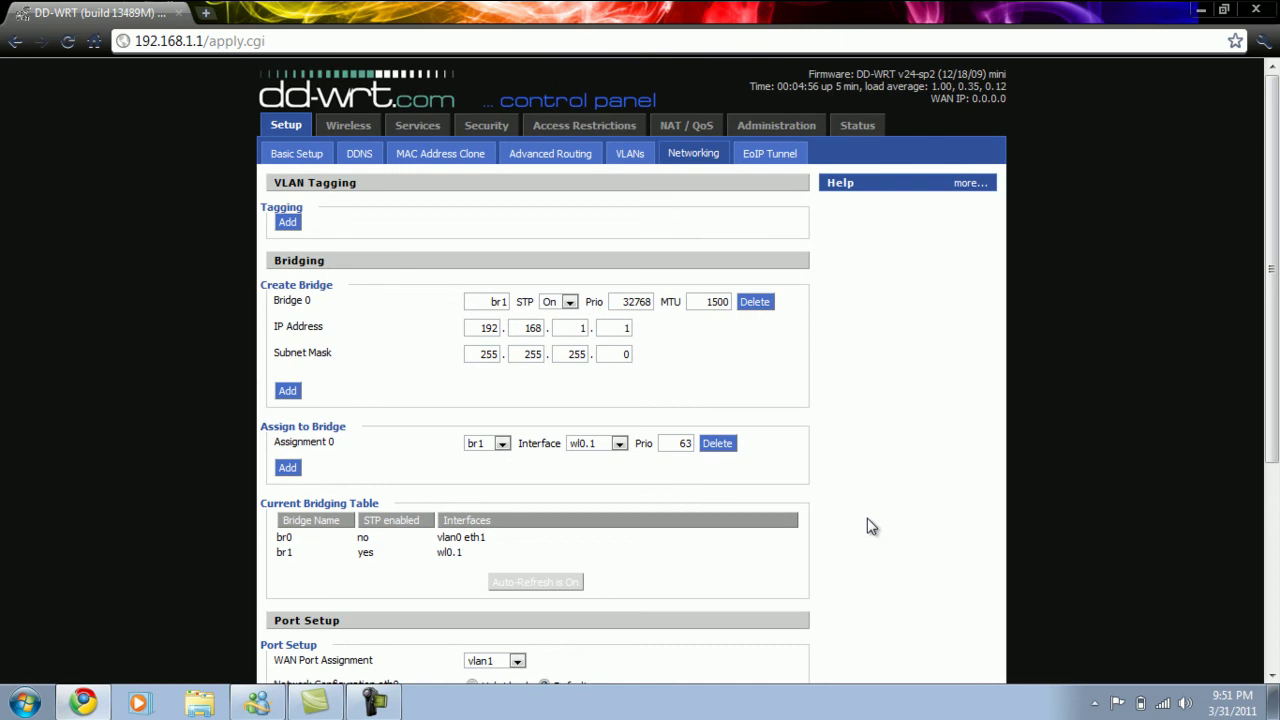
Enable QoS on WAN with uplink and downlink limits of 28000 kbps
click(690, 128)
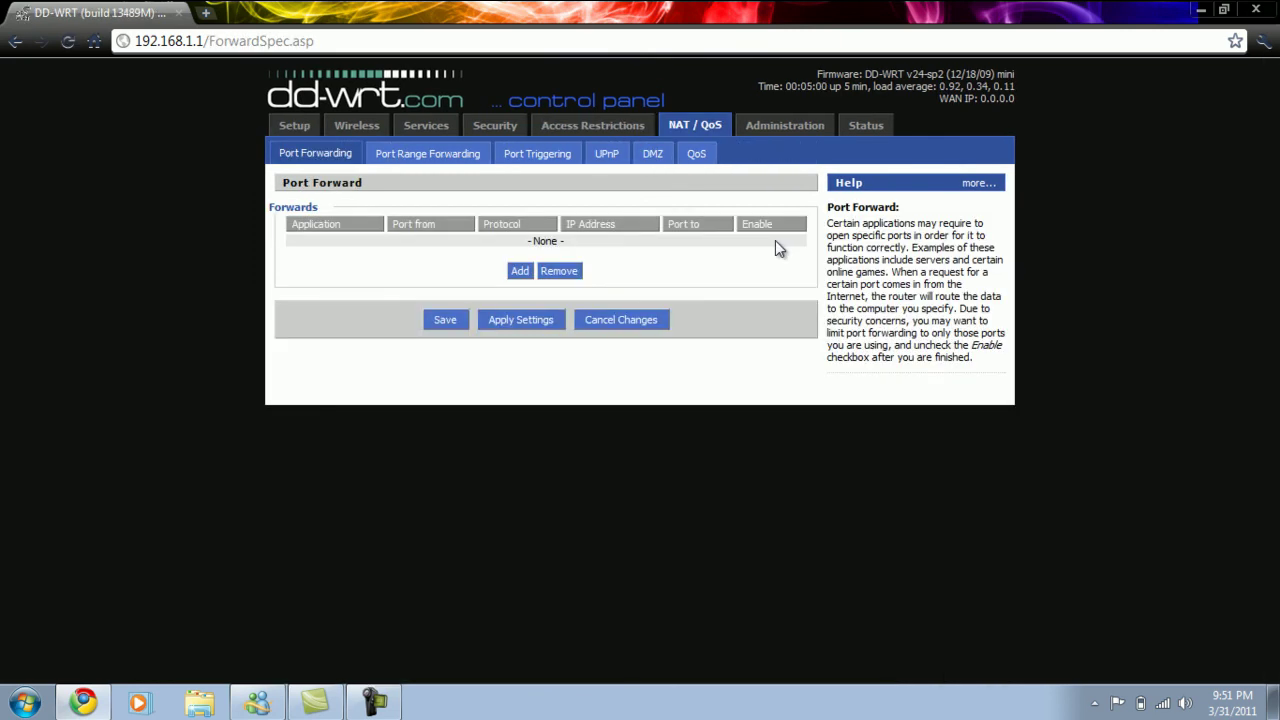
click(712, 157)
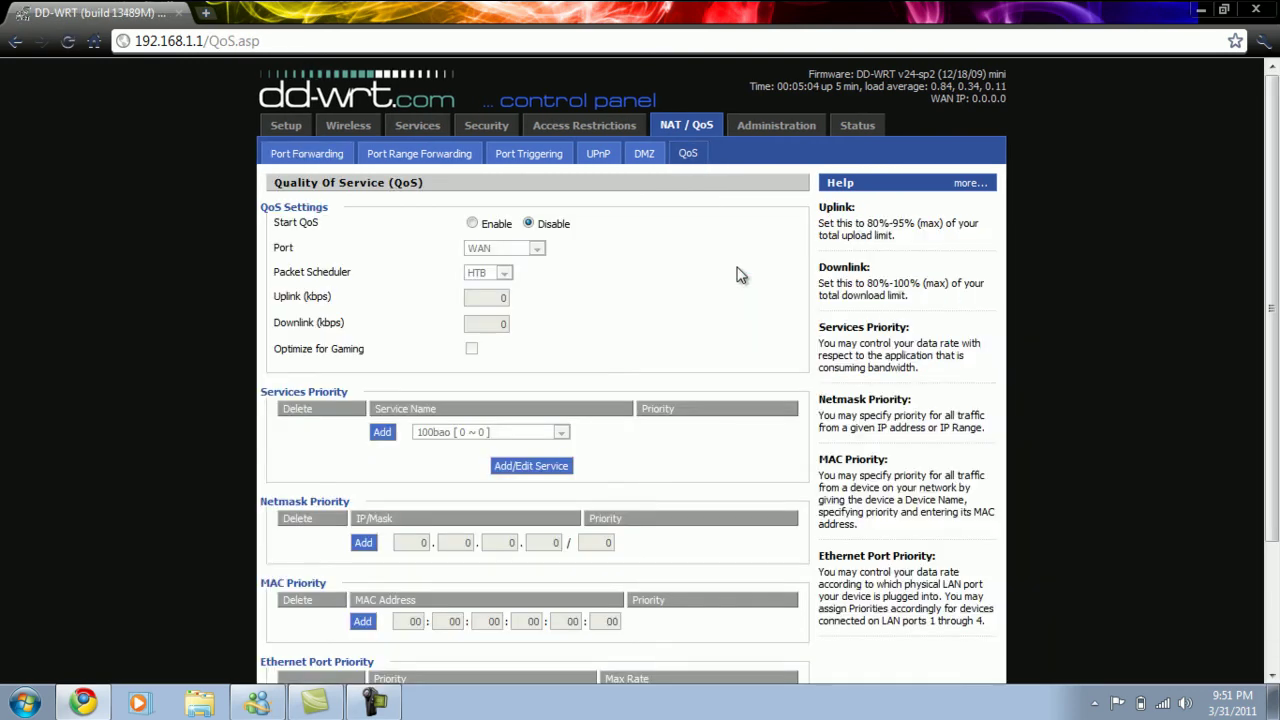
scroll(740, 275, down, 1)
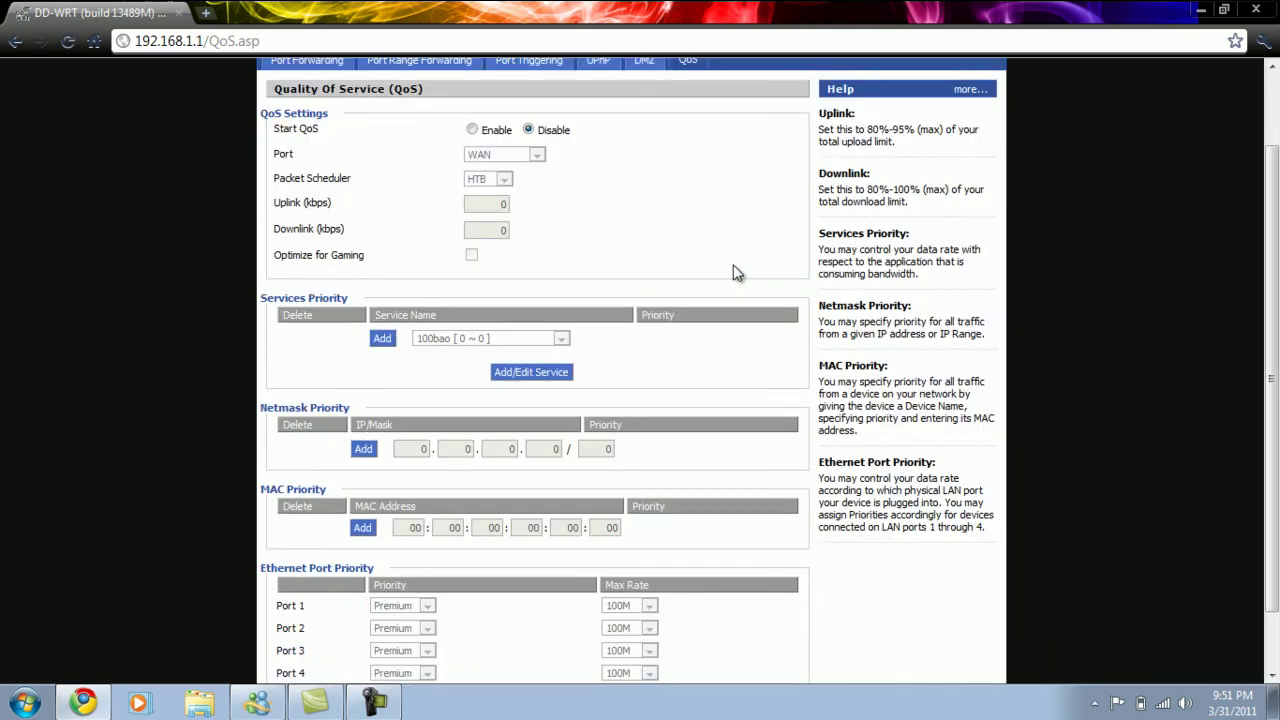
click(472, 130)
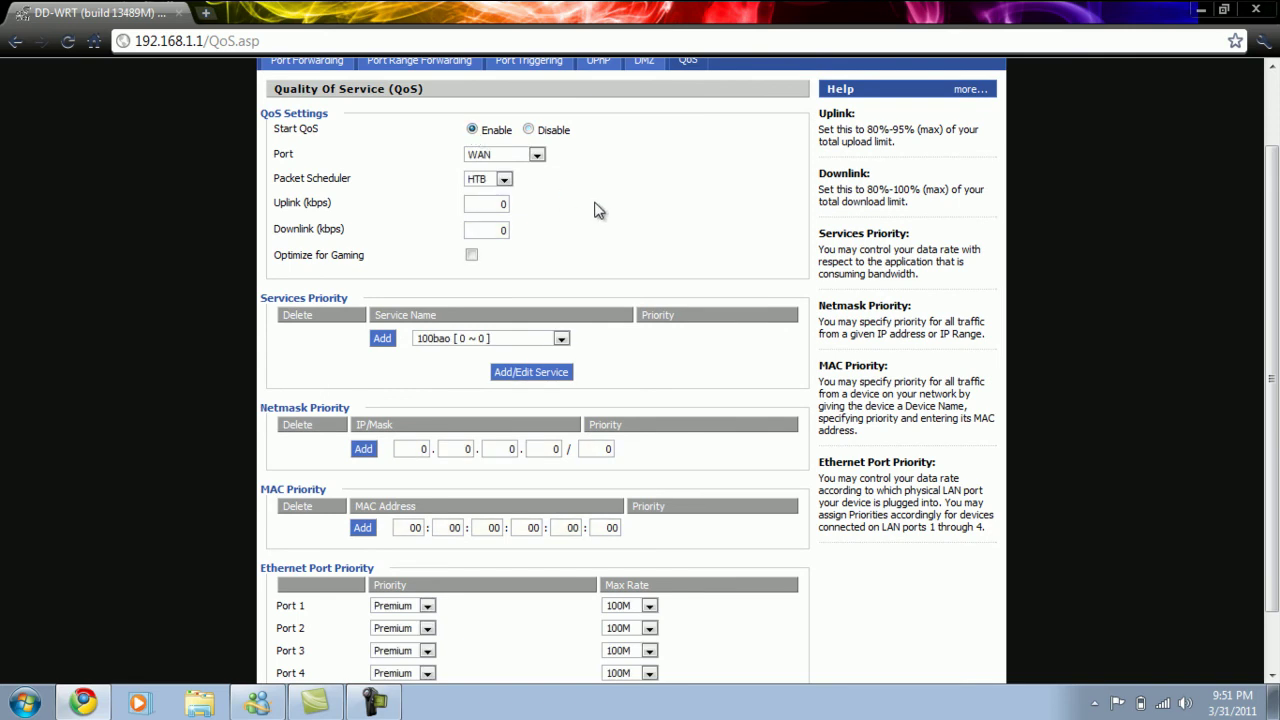
click(506, 203)
text(2)
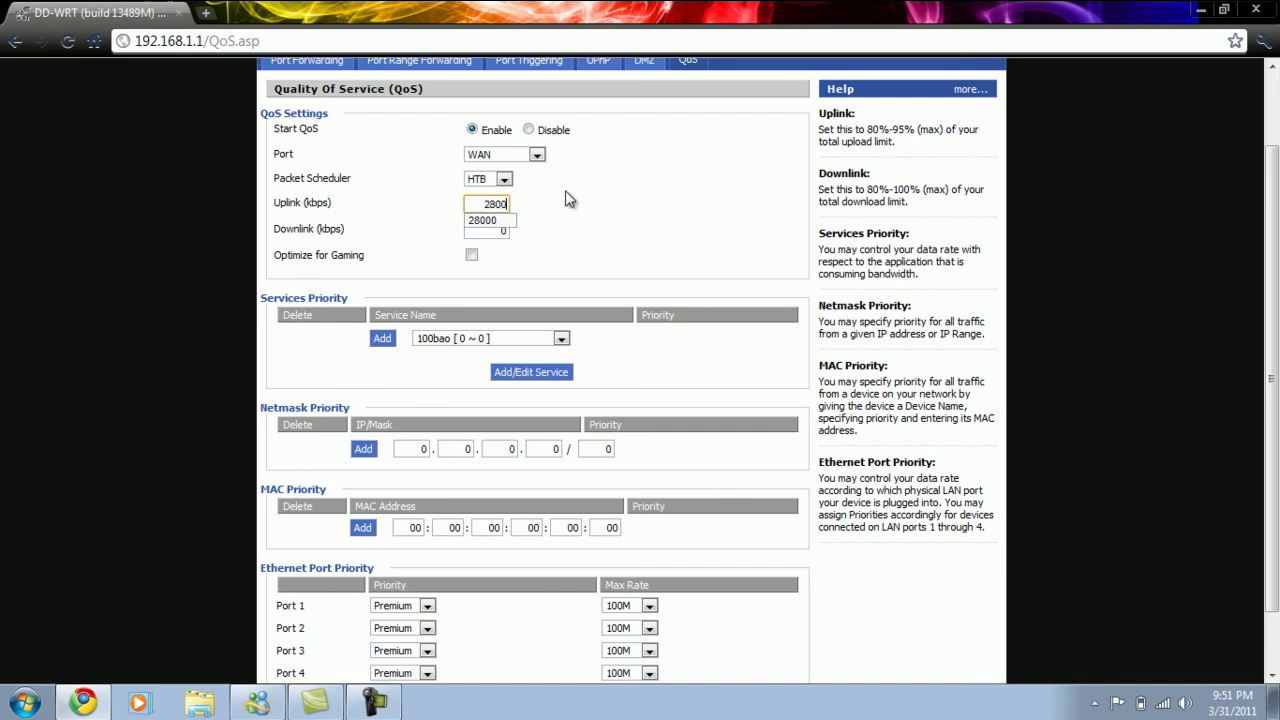
text(8000)
click(487, 233)
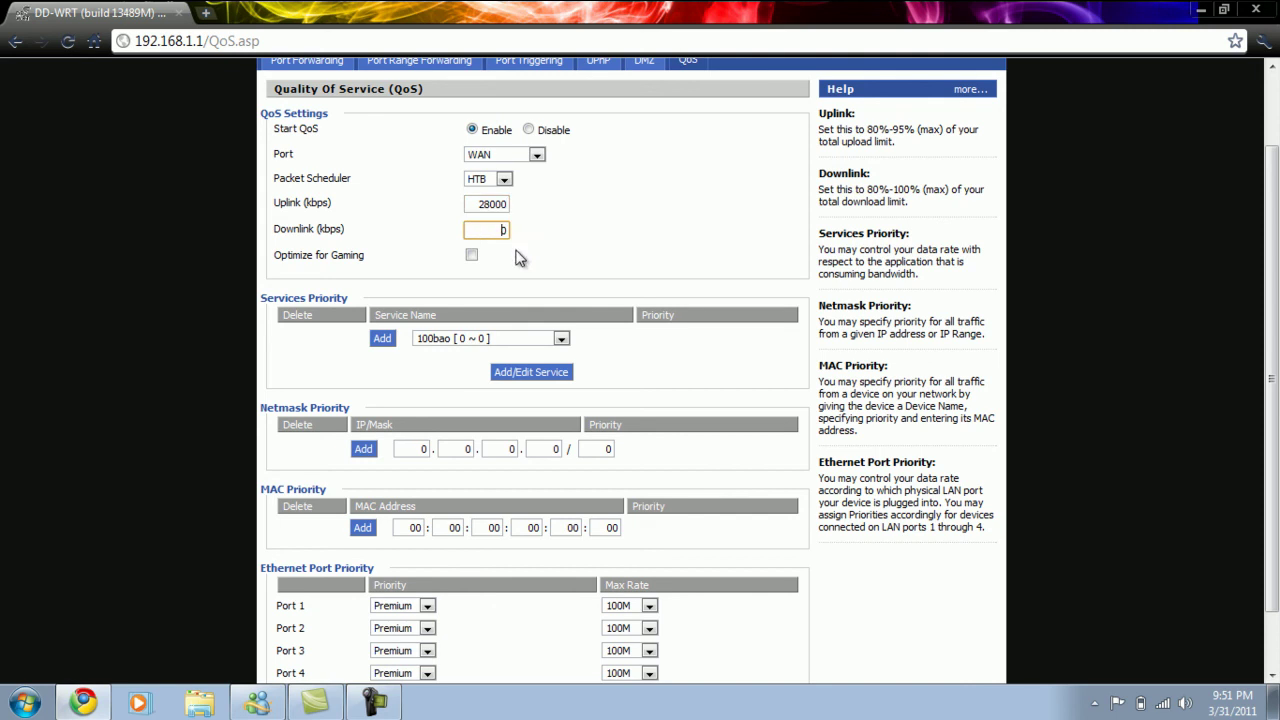
text(28000)
scroll(600, 323, down, 3)
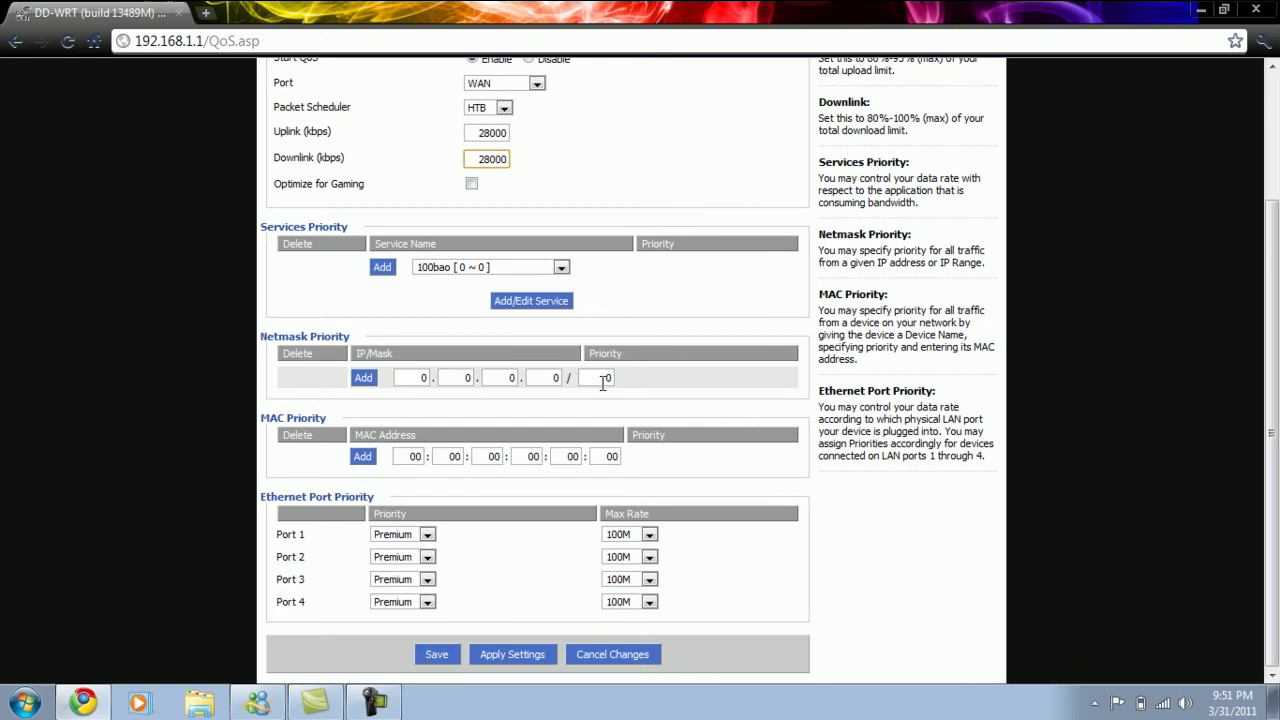
Apply the QoS limits and add a 192.168.1.1/24 netmask priority entry
click(497, 655)
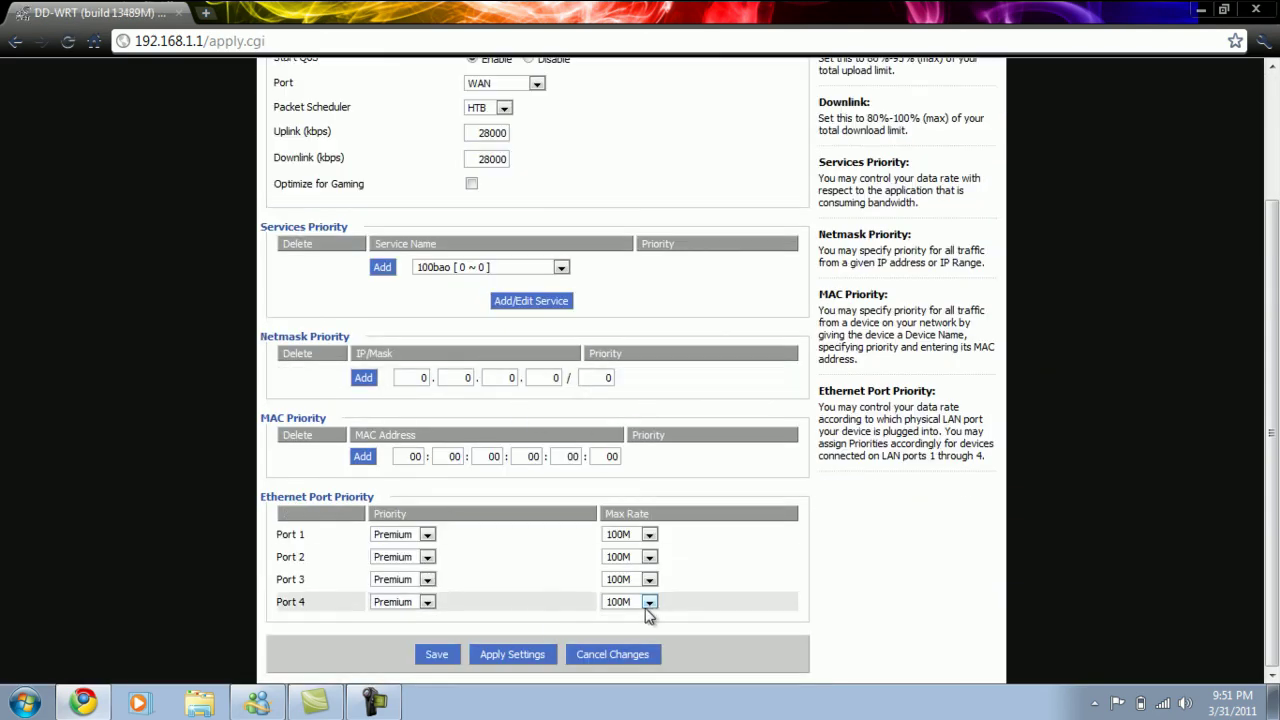
scroll(380, 443, up, 1)
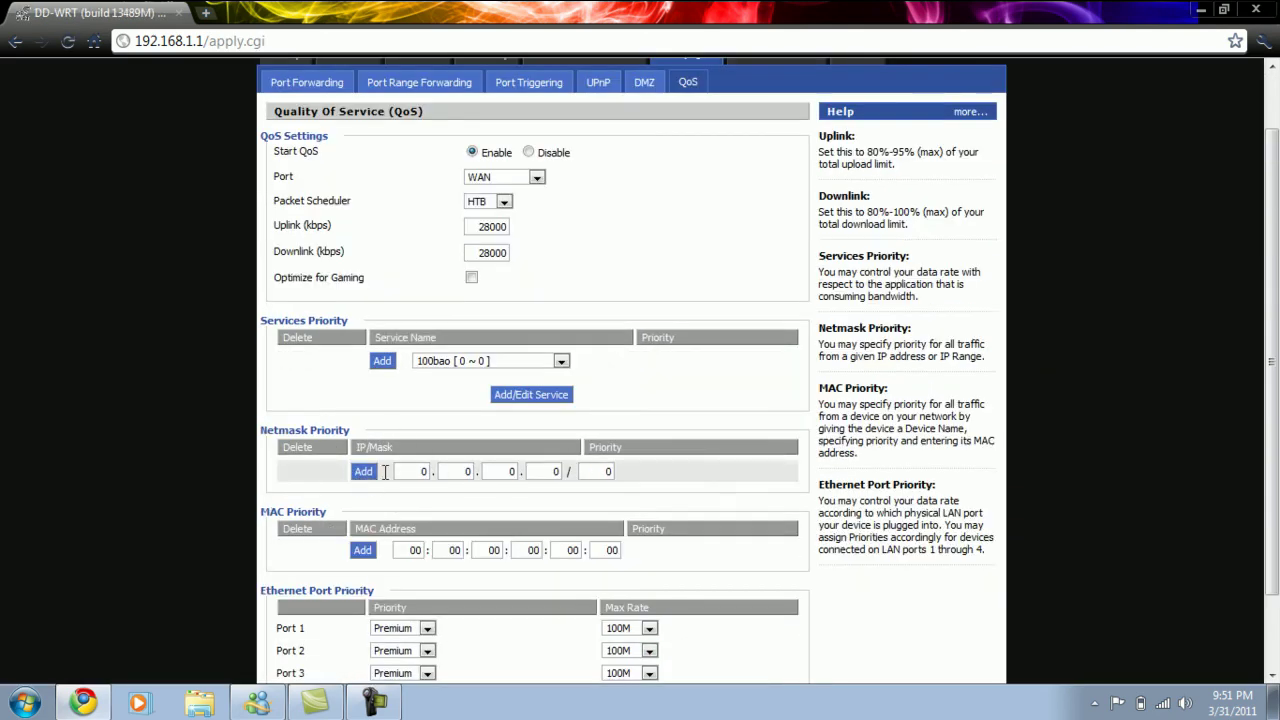
click(420, 468)
text(192)
key(Tab)
text(168)
key(Tab)
text(1)
key(Tab)
text(1)
key(Tab)
text(24)
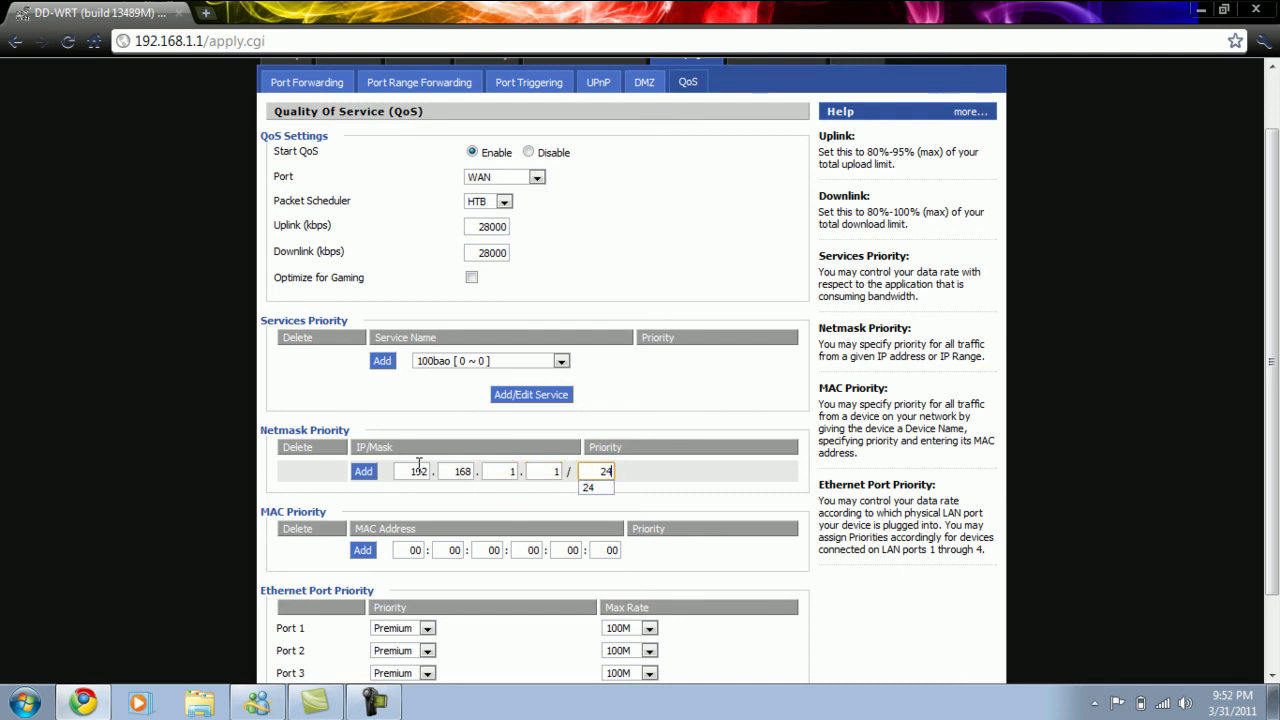
click(367, 474)
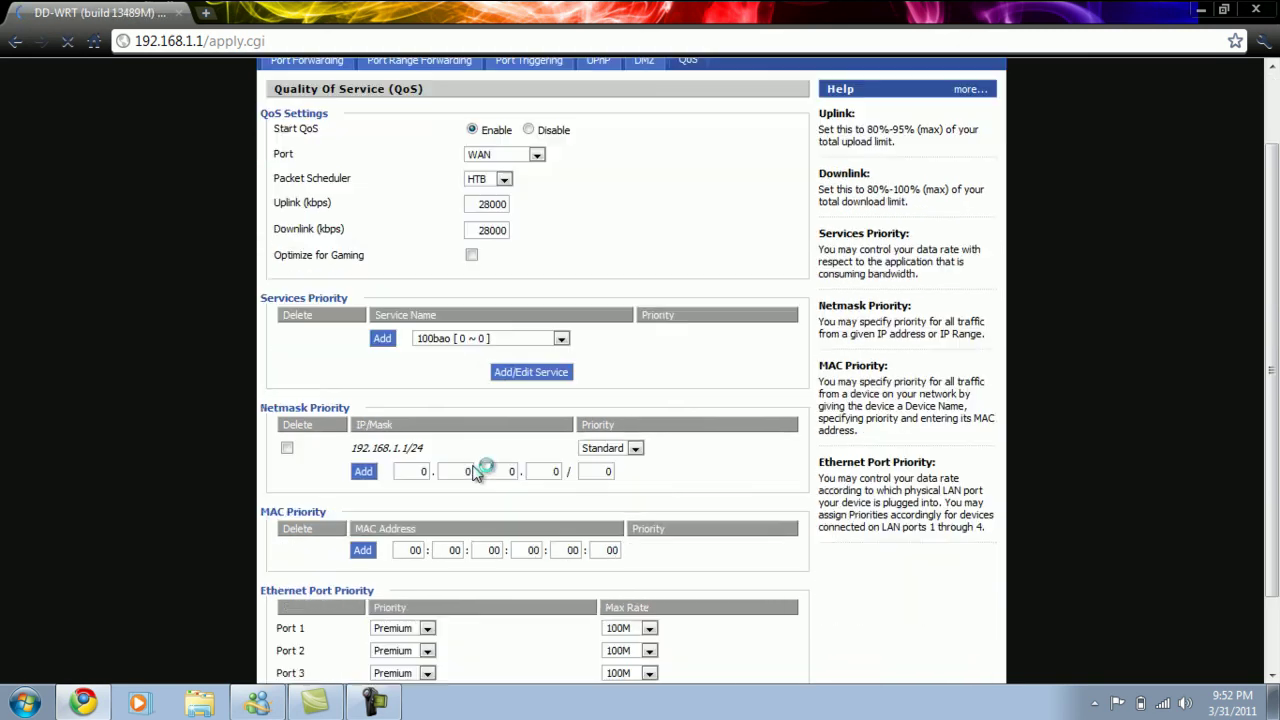
Add a second netmask priority entry for 192.168.2.1/24
click(427, 471)
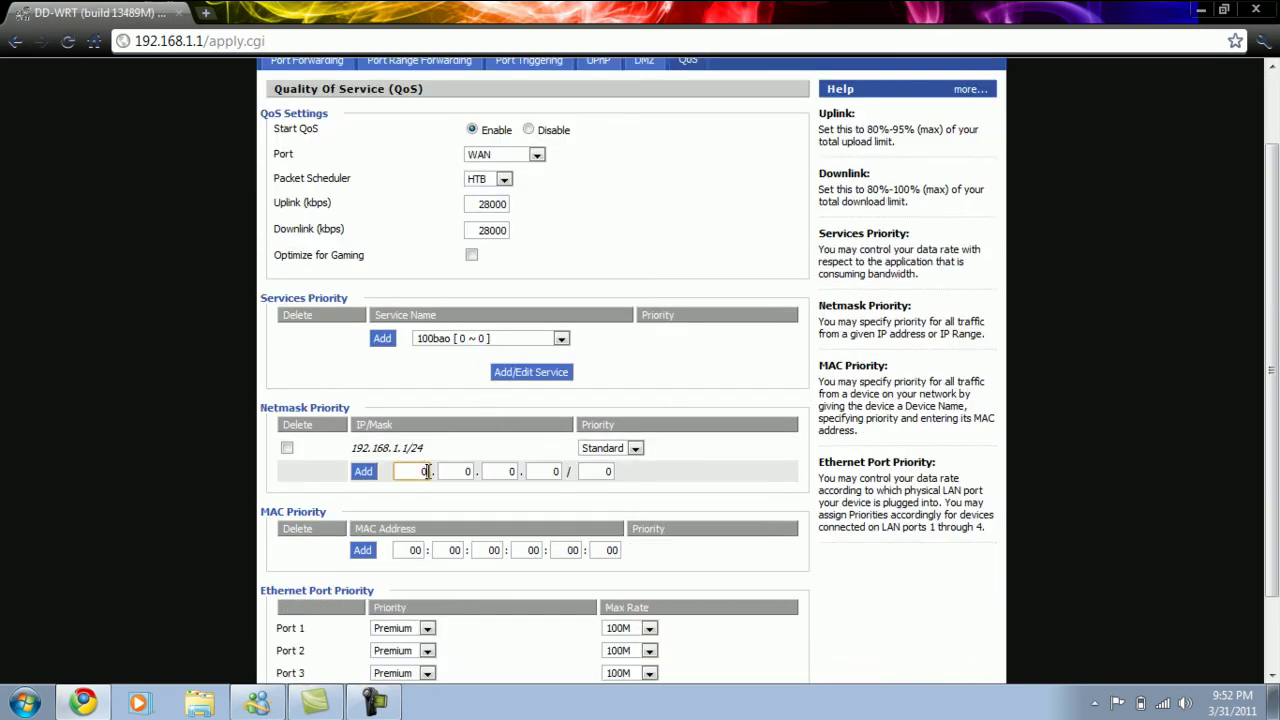
text(192)
key(Tab)
text(168)
key(Tab)
text(2)
key(Tab)
text(1)
key(Tab)
text(24)
click(363, 471)
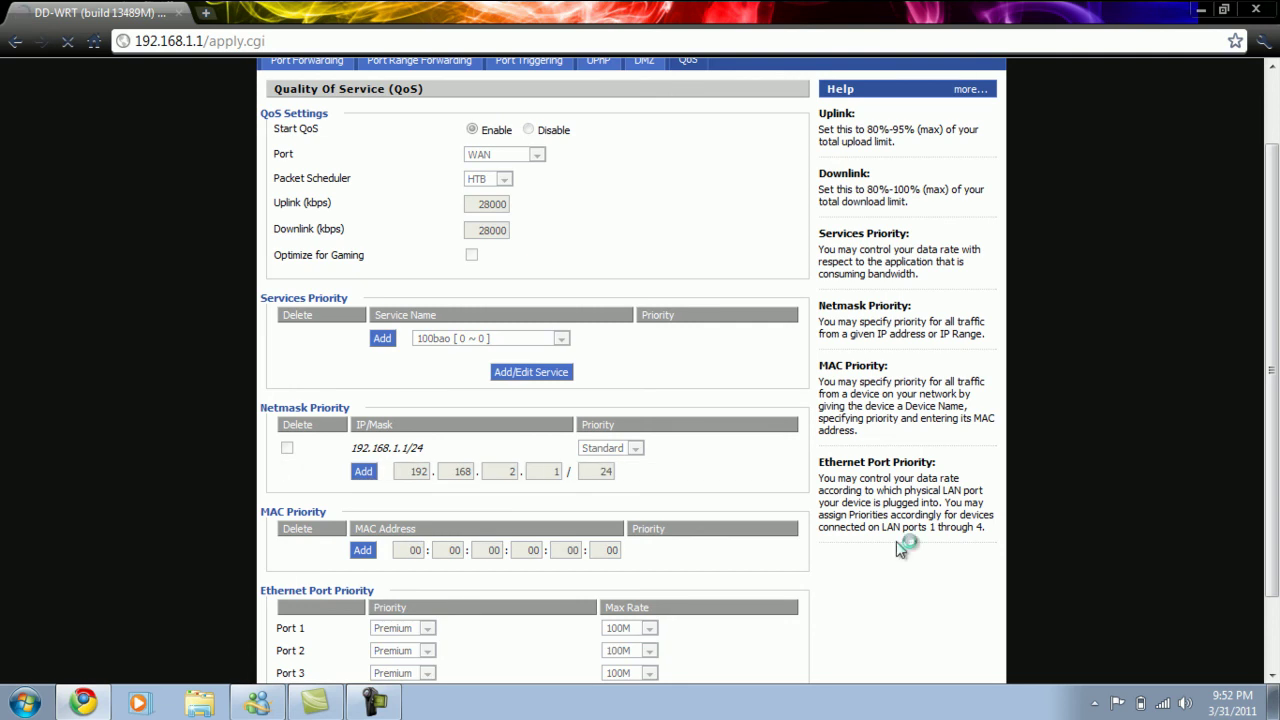
Set 192.168.1.1/24 to Premium and 192.168.2.1/24 to Bulk priority, then apply
scroll(743, 508, down, 5)
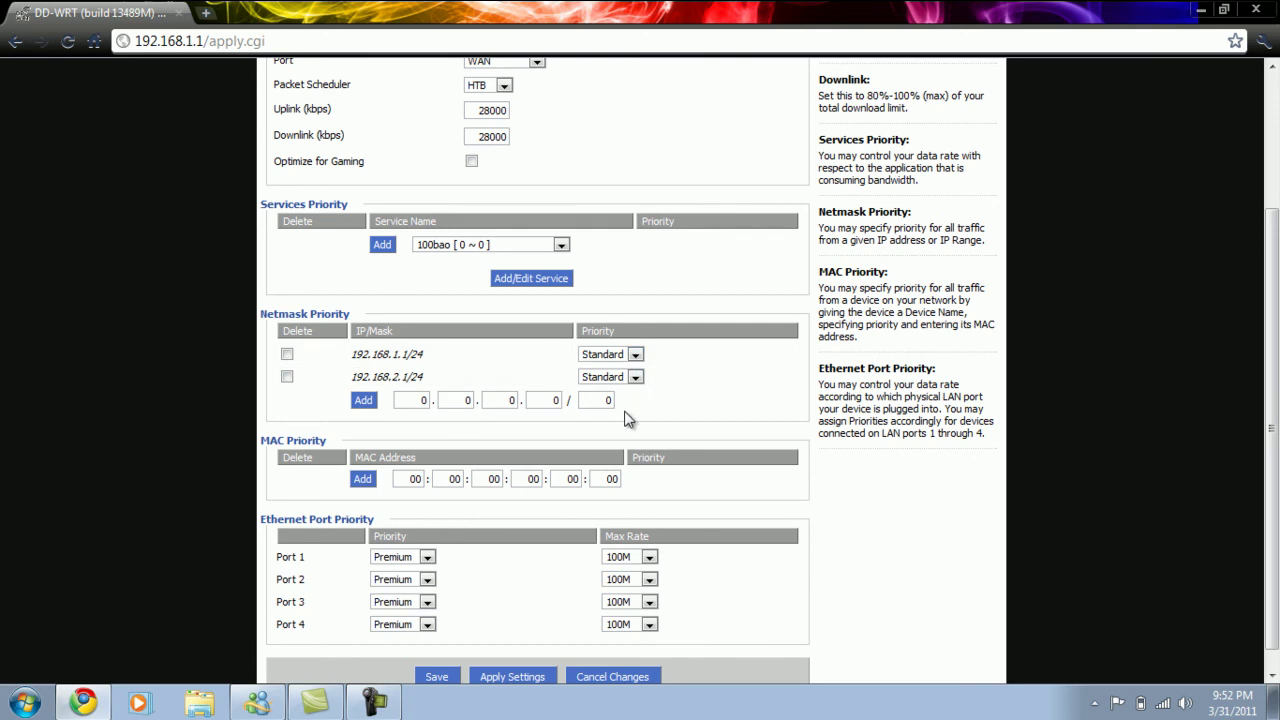
click(635, 354)
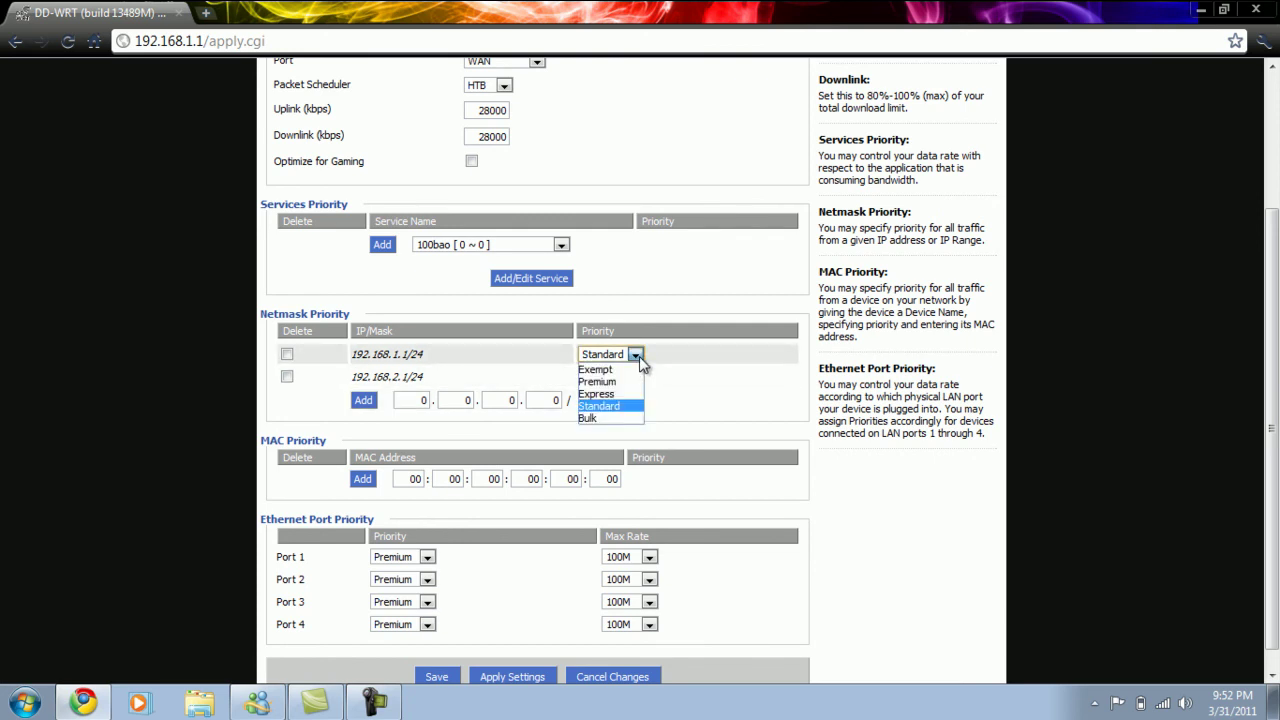
click(631, 382)
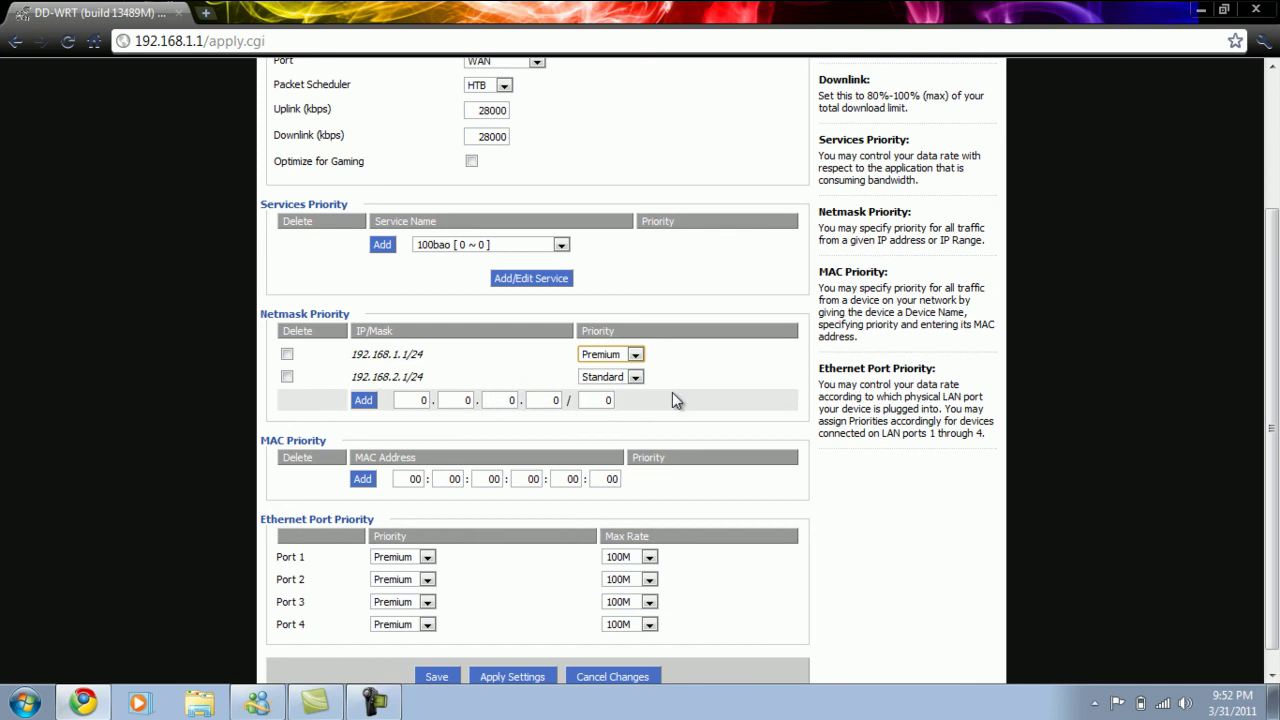
click(635, 377)
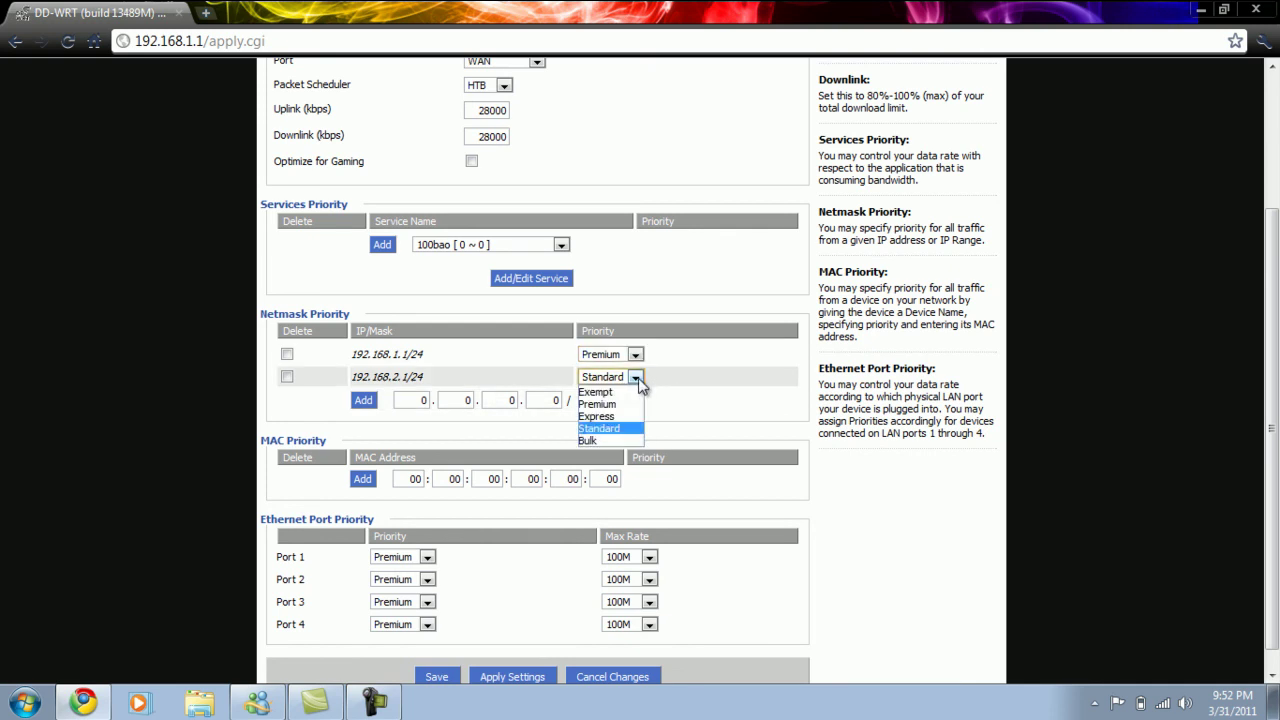
click(608, 439)
scroll(693, 415, down, 1)
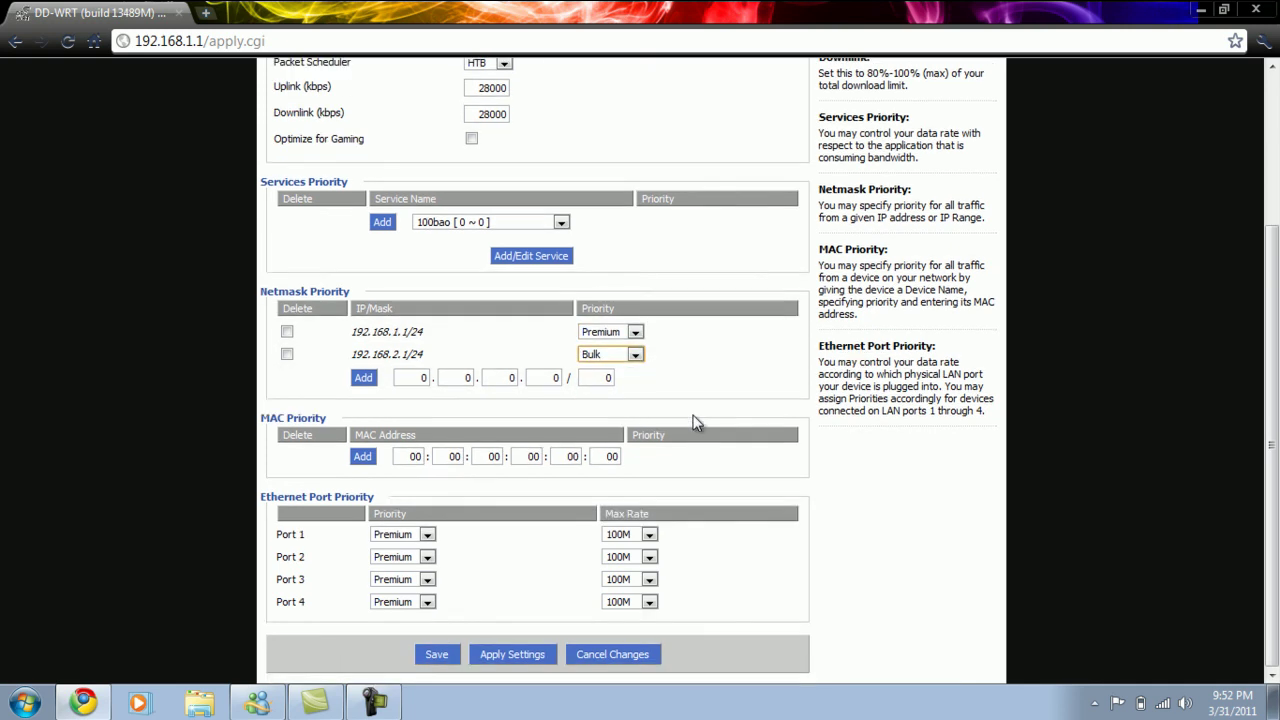
click(520, 654)
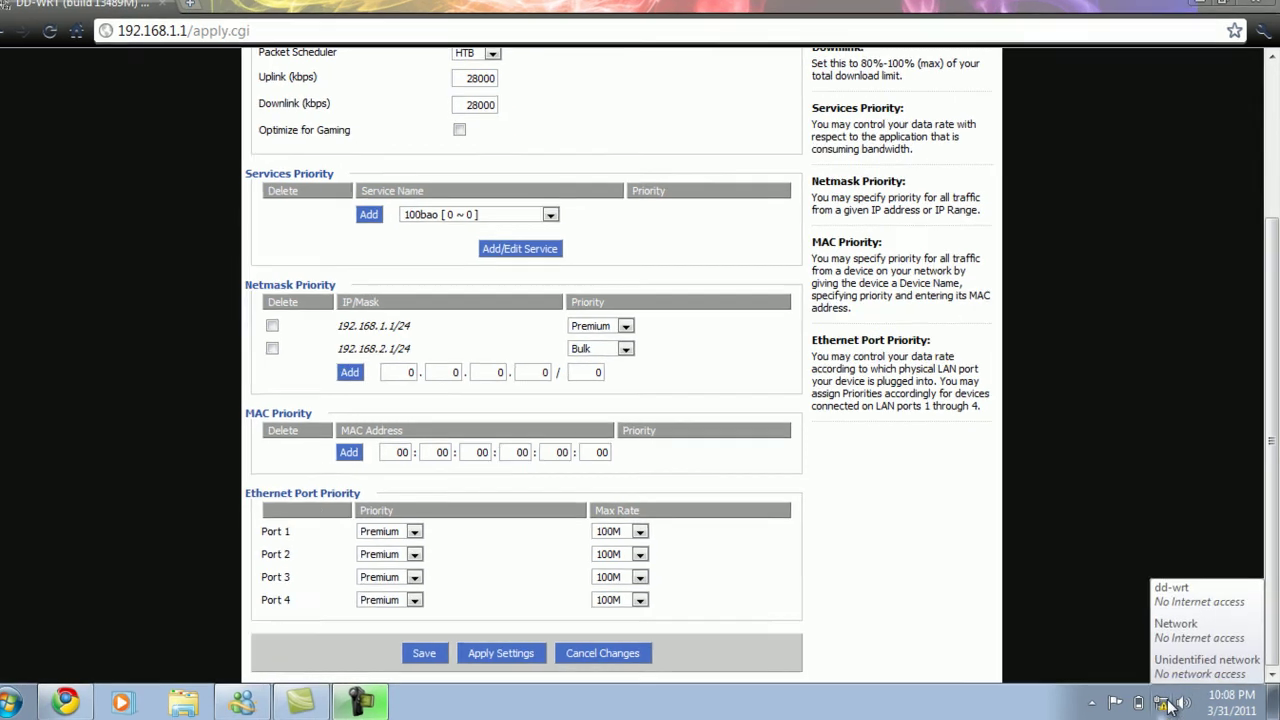
Try connecting to the private network, cancel its security-key prompt, and reopen the wireless list
click(1164, 704)
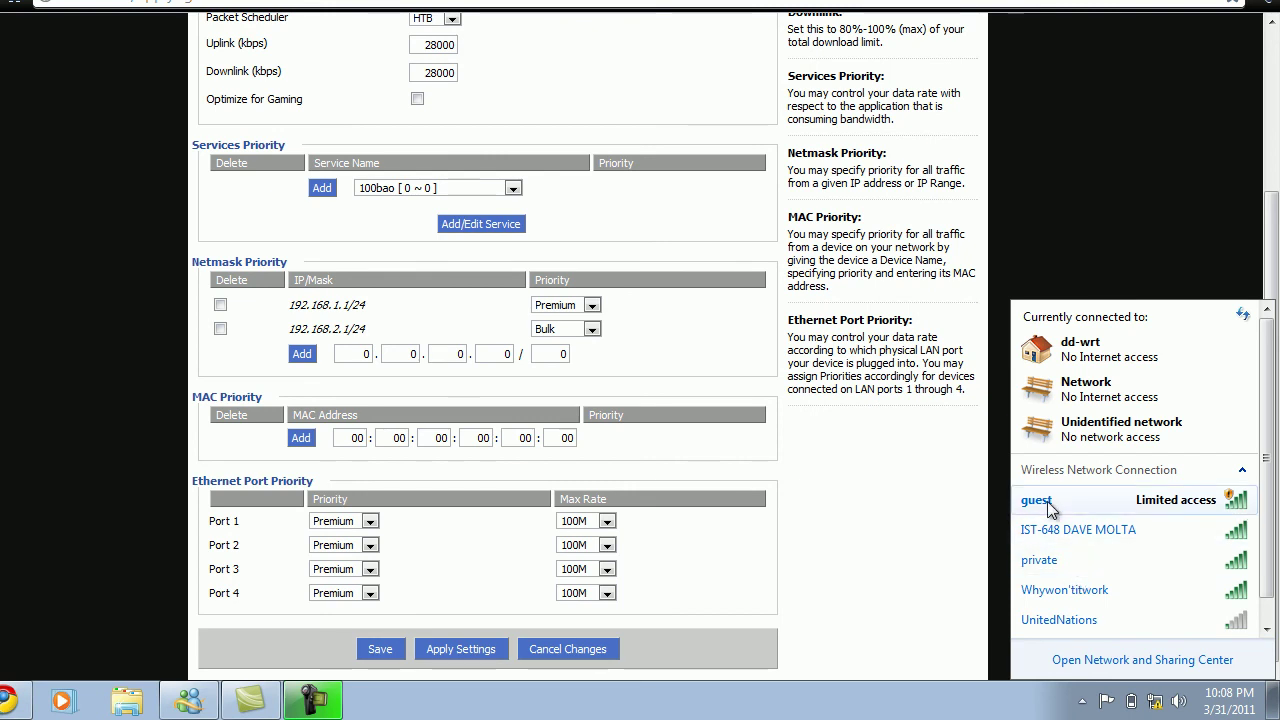
click(1066, 565)
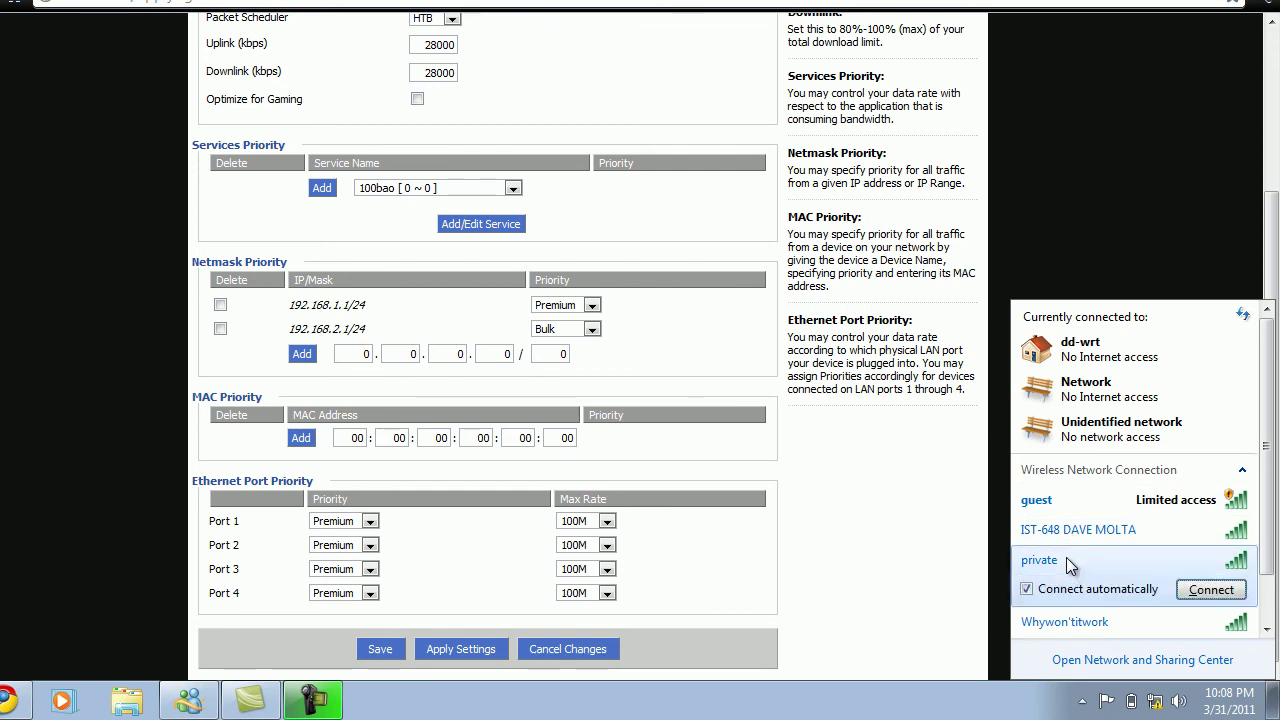
click(1199, 587)
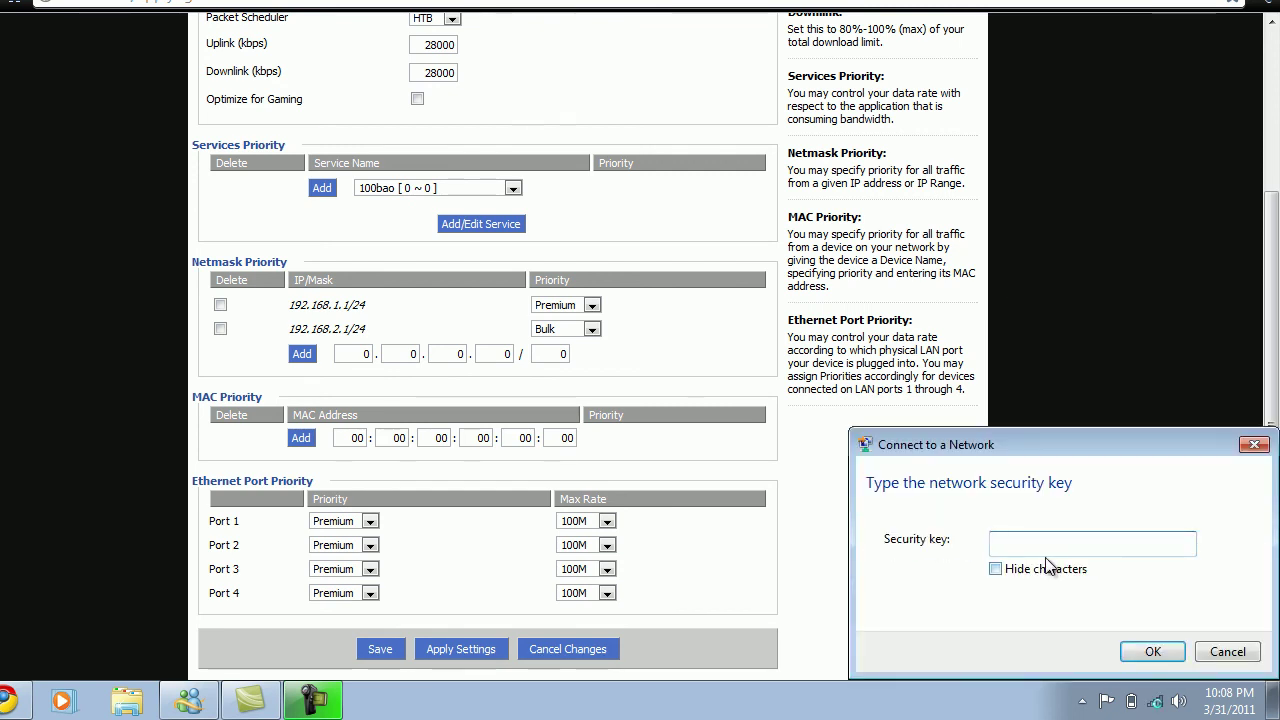
click(1255, 446)
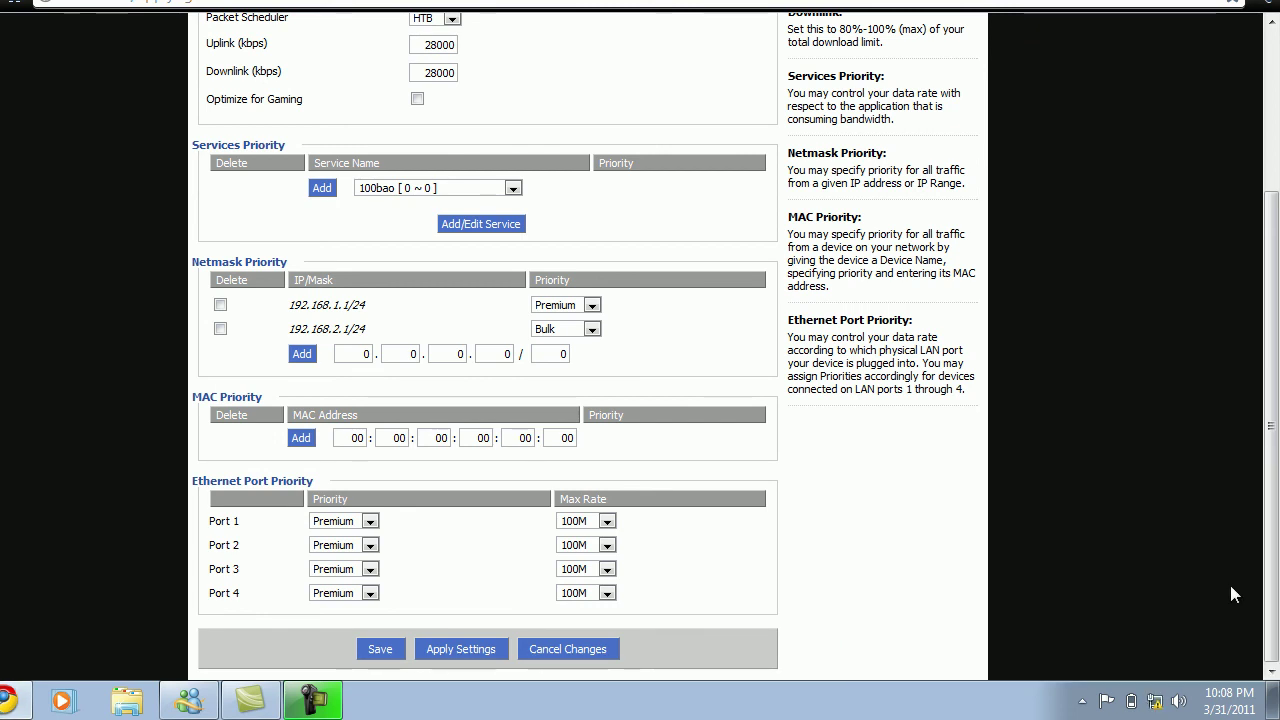
click(1155, 701)
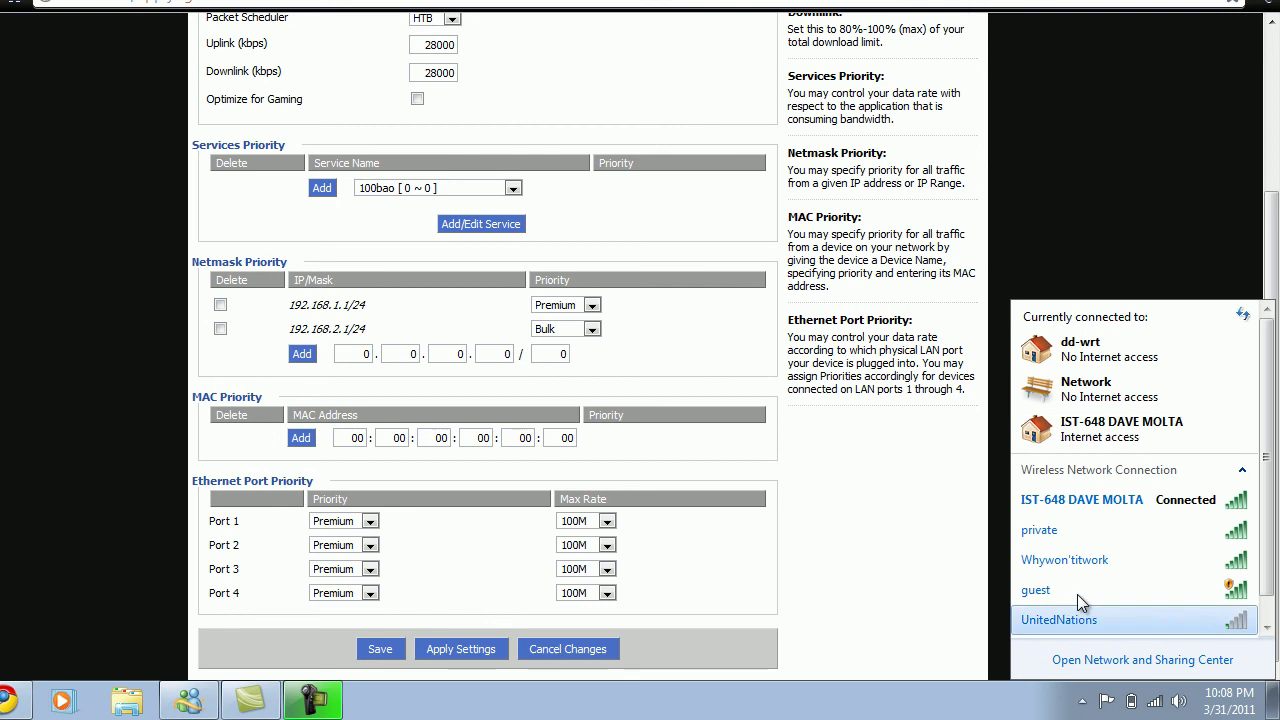